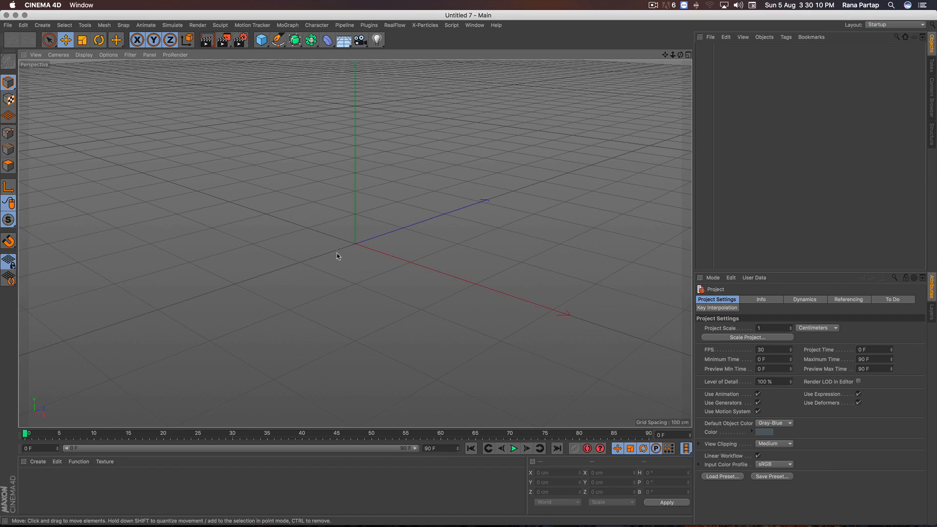
Add a MoText object with Middle alignment and set its text to MORPH
{"action": "left_click", "coordinate": [288, 25]}
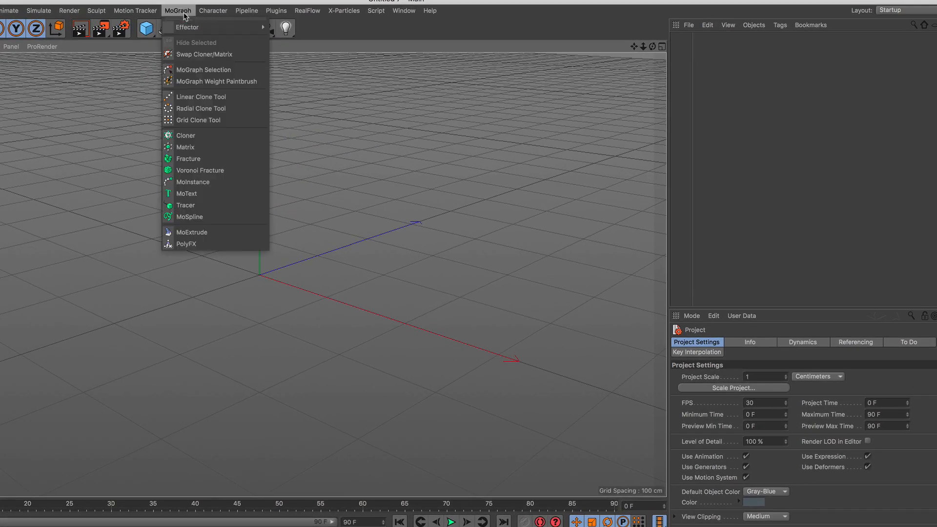
{"action": "left_click", "coordinate": [213, 194]}
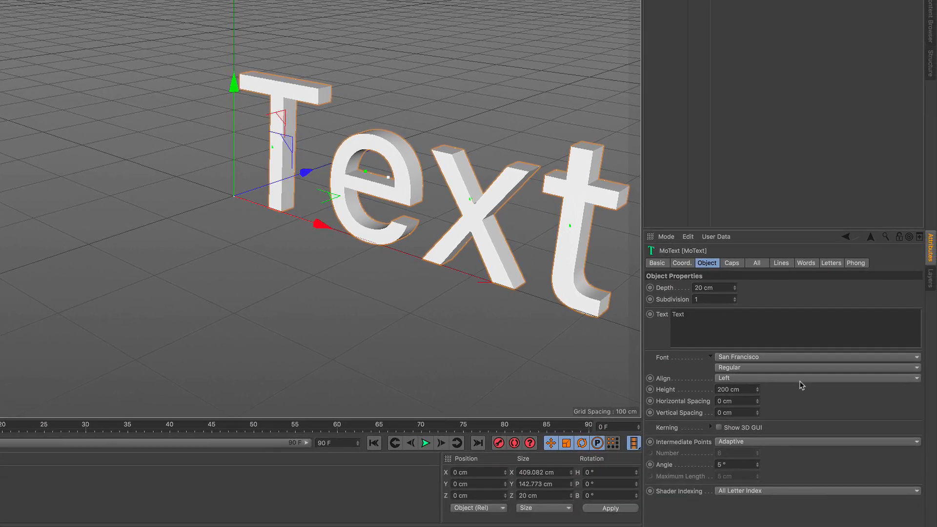
{"action": "left_click", "coordinate": [799, 380]}
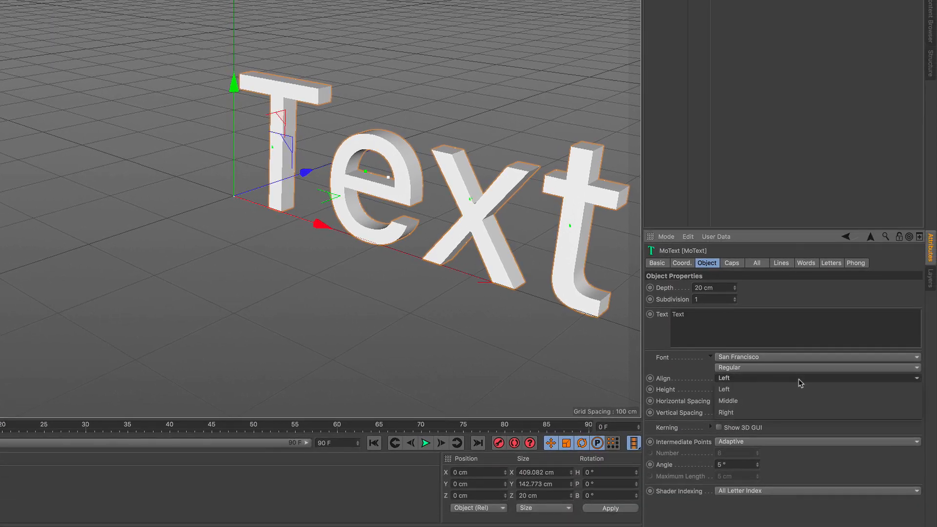
{"action": "left_click", "coordinate": [787, 400]}
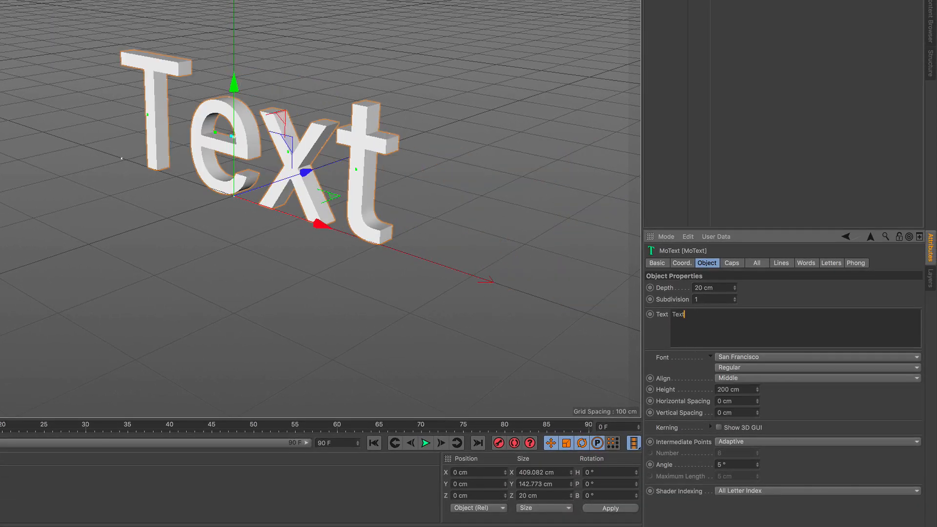
{"action": "double_click", "coordinate": [678, 314]}
{"action": "type", "text": "MORPH"}
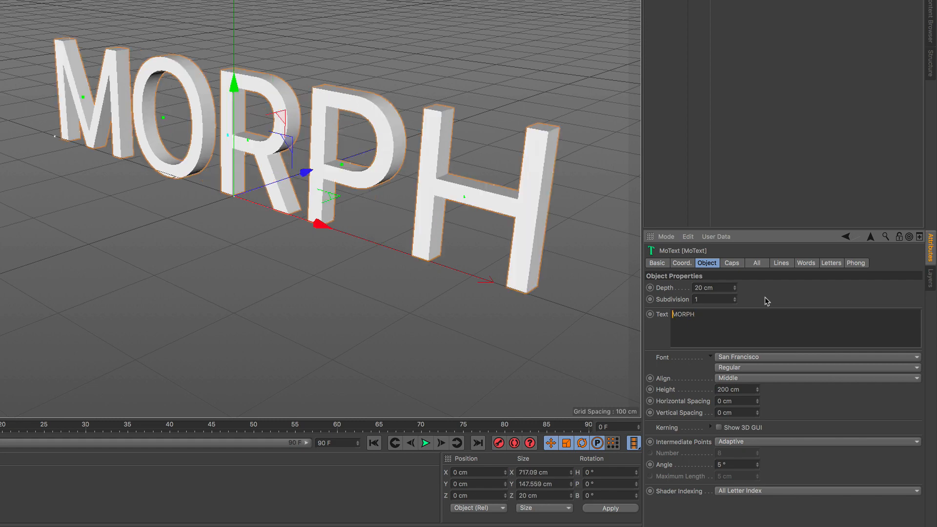
Set the MORPH text's font to Proxima Nova Black and its extrusion depth to 40 cm
{"action": "left_click", "coordinate": [758, 357]}
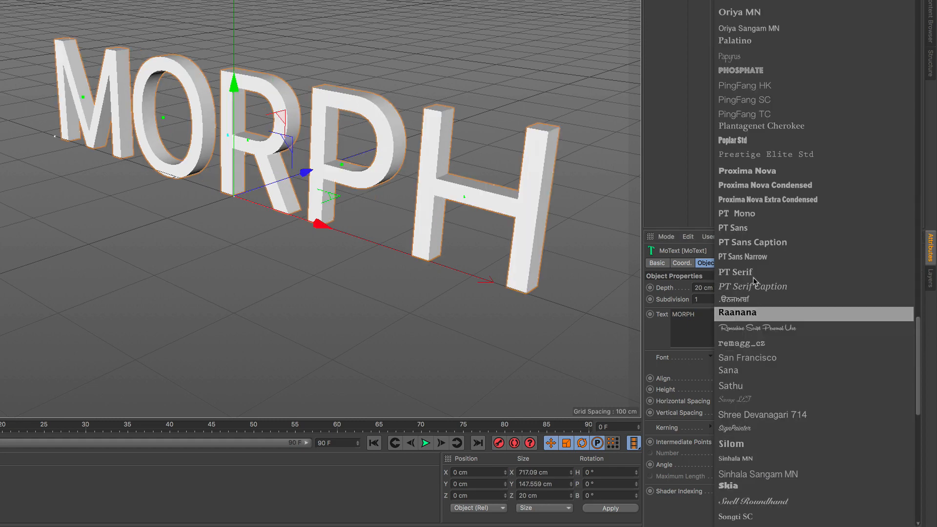
{"action": "left_click", "coordinate": [786, 172]}
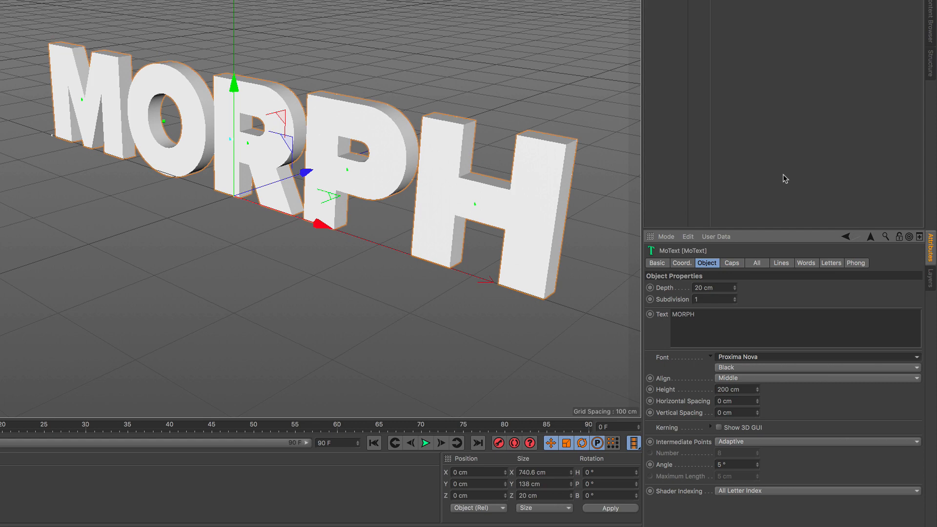
{"action": "left_click", "coordinate": [697, 287]}
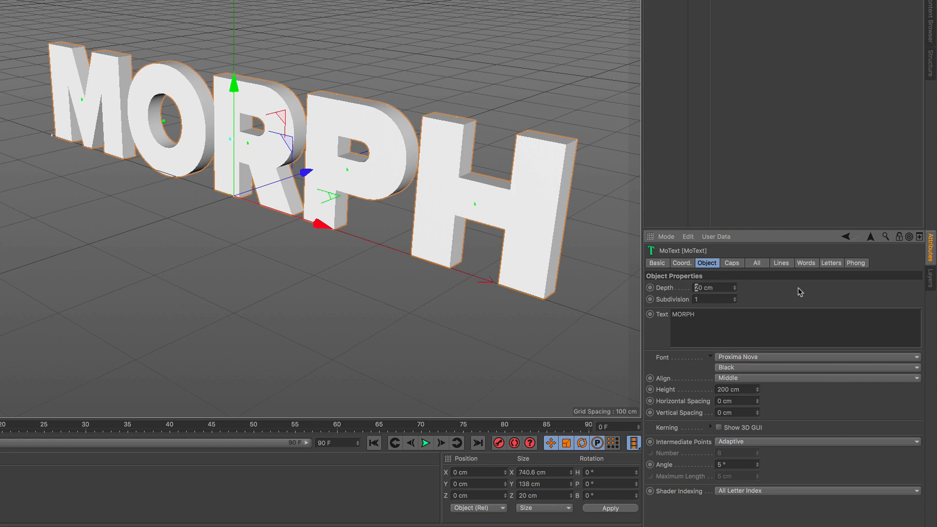
{"action": "type", "text": "40"}
{"action": "key", "text": "Return"}
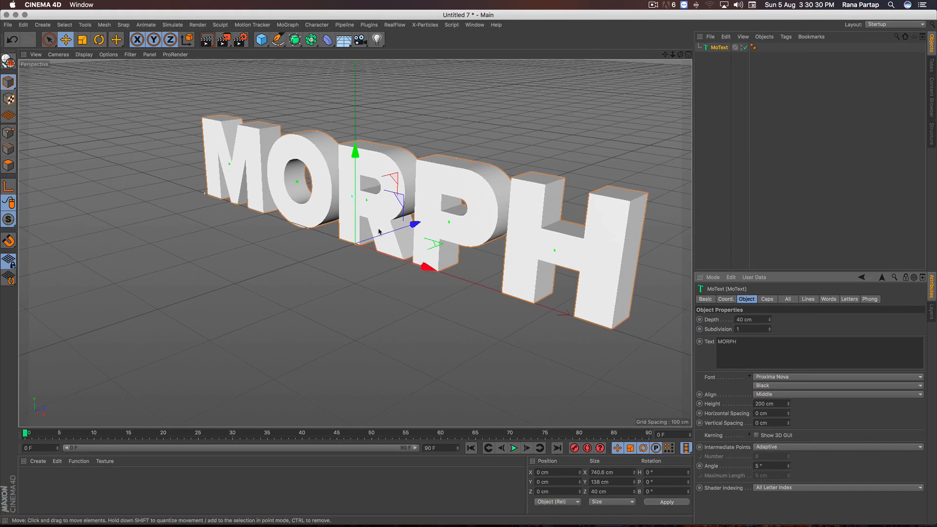
Add a Connect object and make the MoText object its child
{"action": "left_click_drag", "start_coordinate": [379, 231], "coordinate": [409, 242], "text": "alt"}
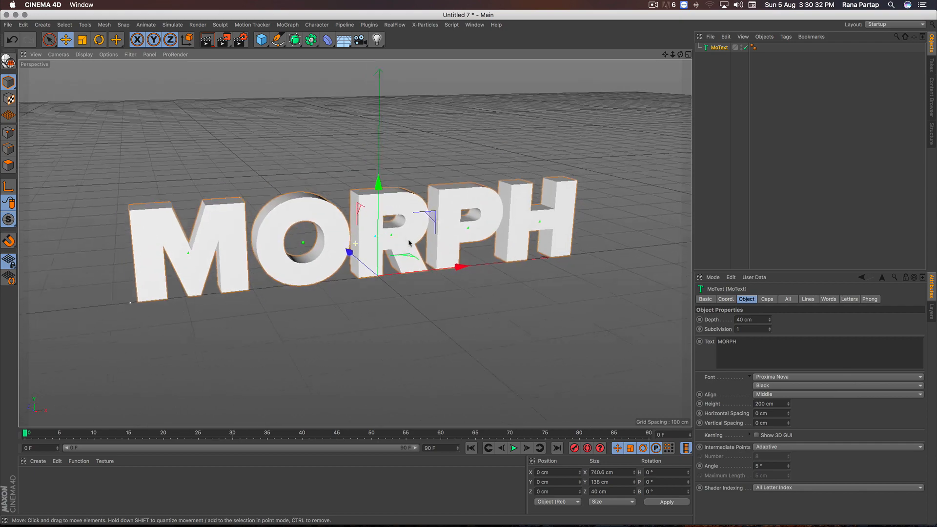
{"action": "middle_click_drag", "start_coordinate": [409, 242], "coordinate": [412, 247], "text": "alt"}
{"action": "scroll", "coordinate": [395, 249], "scroll_direction": "up", "scroll_amount": 3}
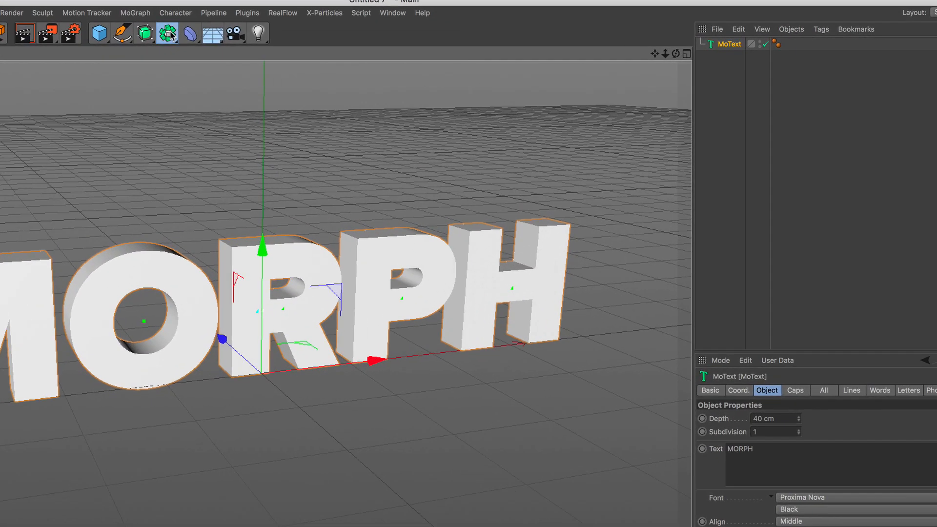
{"action": "left_click", "coordinate": [311, 40]}
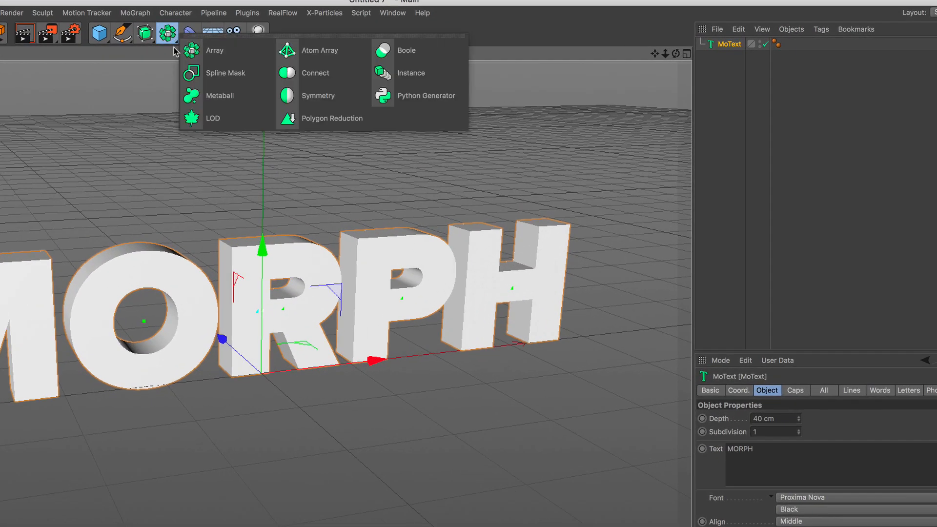
{"action": "left_click", "coordinate": [327, 73]}
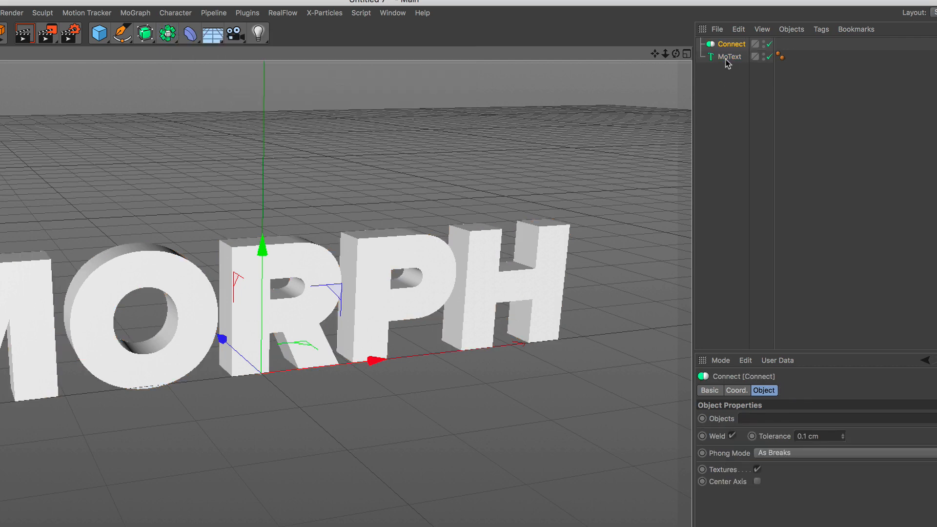
{"action": "left_click_drag", "start_coordinate": [727, 61], "coordinate": [740, 46]}
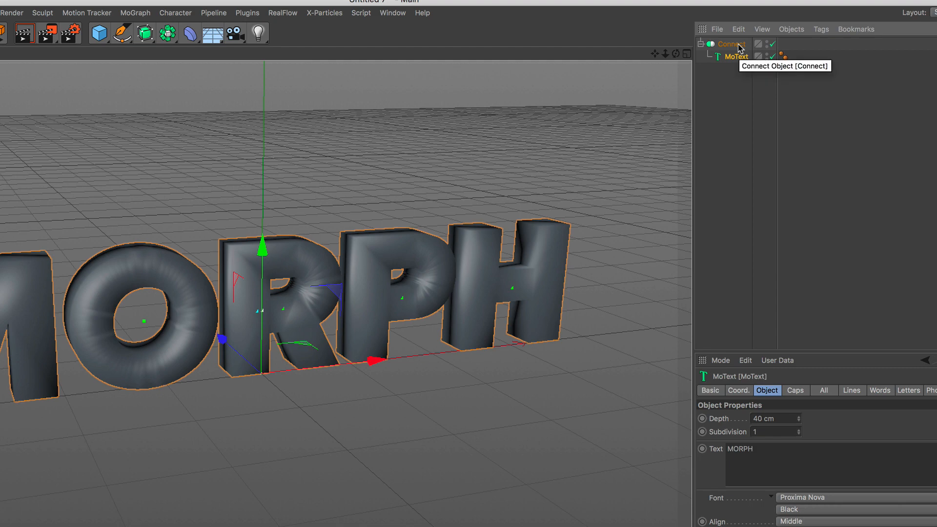
Convert the Connect object to an editable polygon mesh and rename it MORPH
{"action": "left_click", "coordinate": [732, 44]}
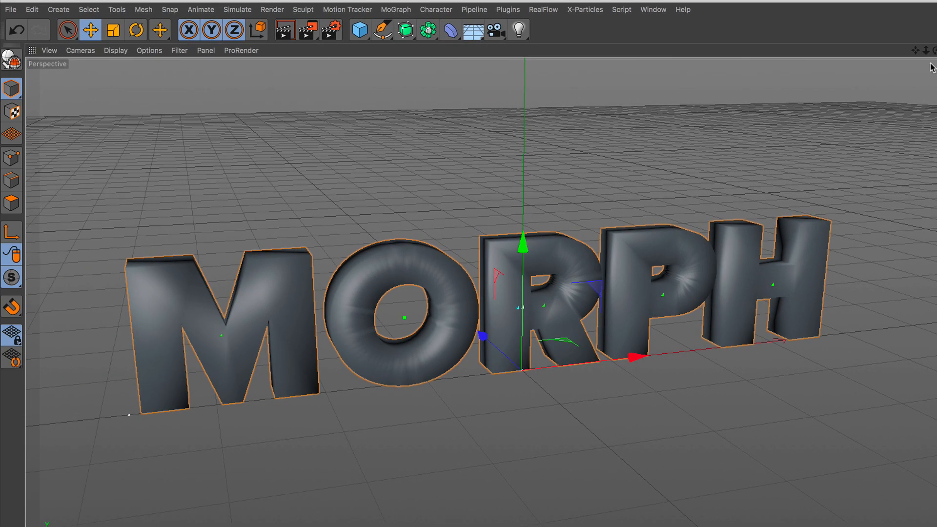
{"action": "left_click", "coordinate": [15, 60]}
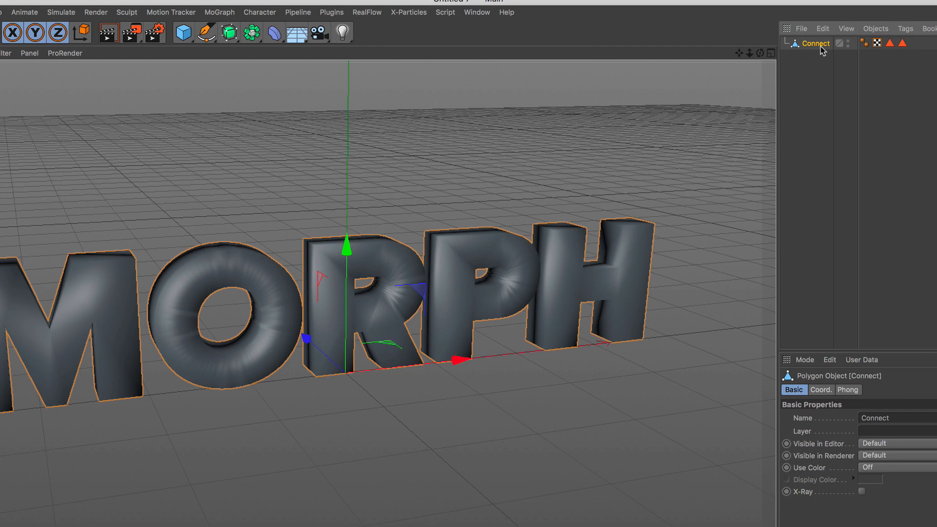
{"action": "double_click", "coordinate": [822, 47]}
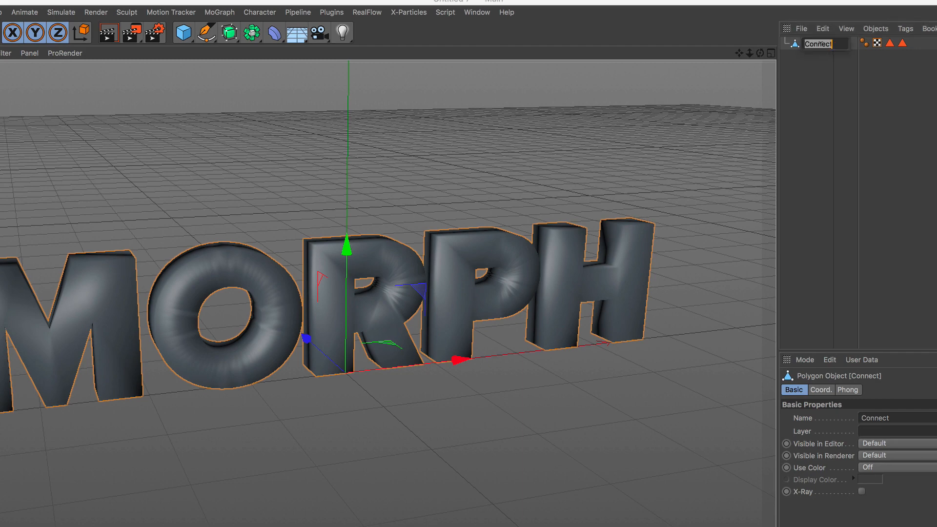
{"action": "type", "text": "MORPH"}
{"action": "left_click", "coordinate": [806, 63]}
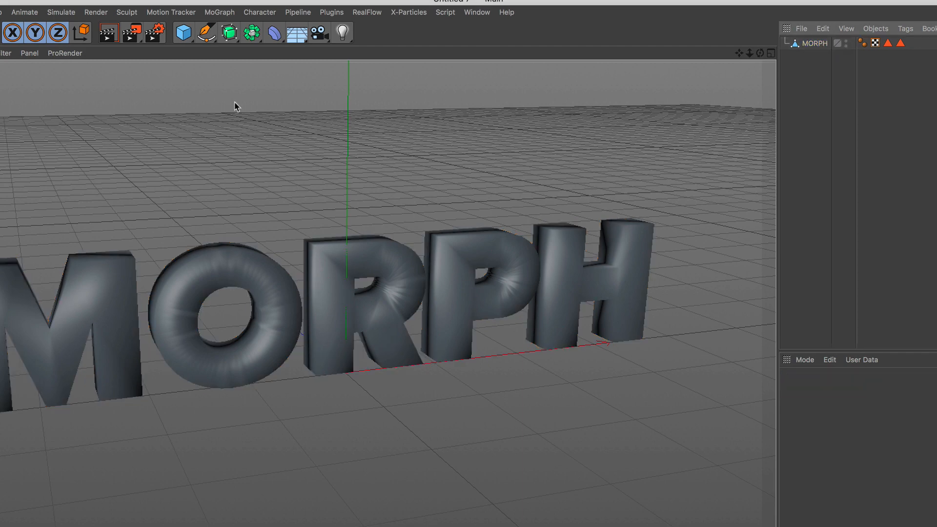
Add a MoGraph Cloner and a sphere primitive with 16 segments and a 5 cm radius
{"action": "left_click", "coordinate": [218, 12]}
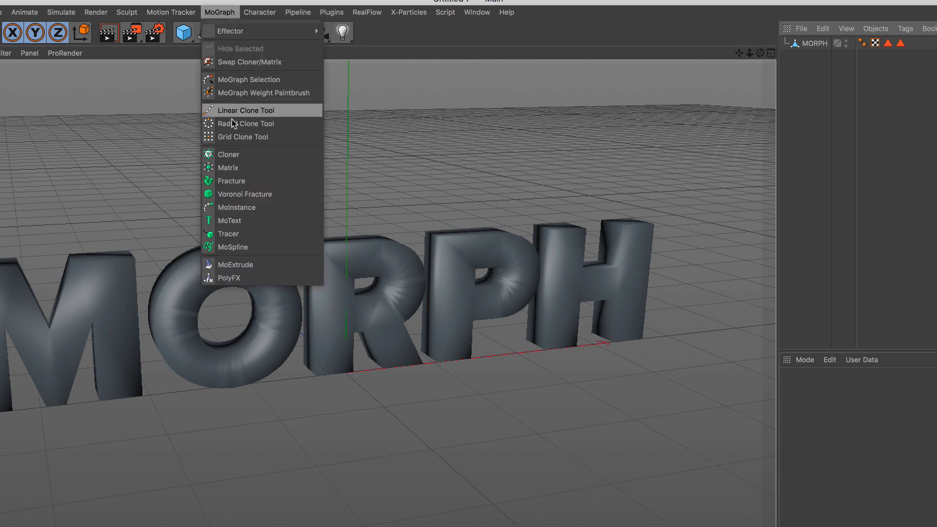
{"action": "left_click", "coordinate": [251, 153]}
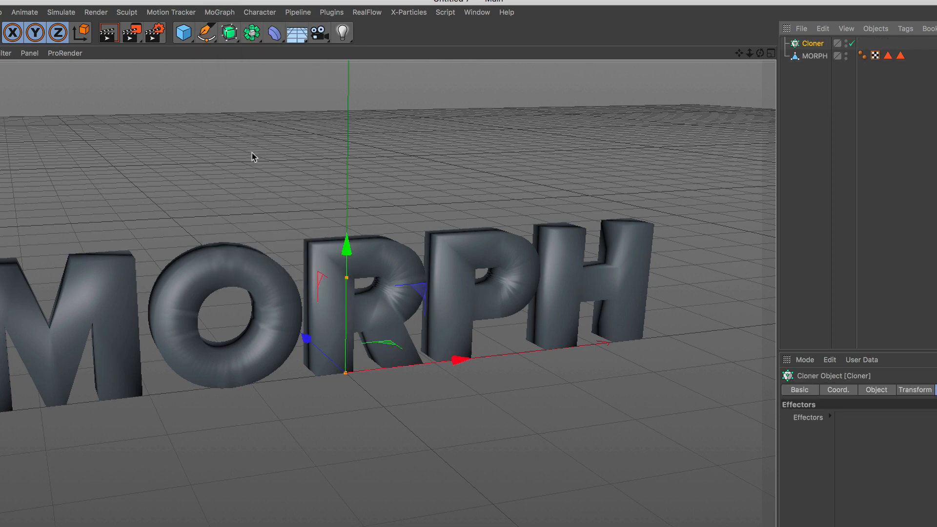
{"action": "left_click_drag", "start_coordinate": [179, 34], "coordinate": [422, 87]}
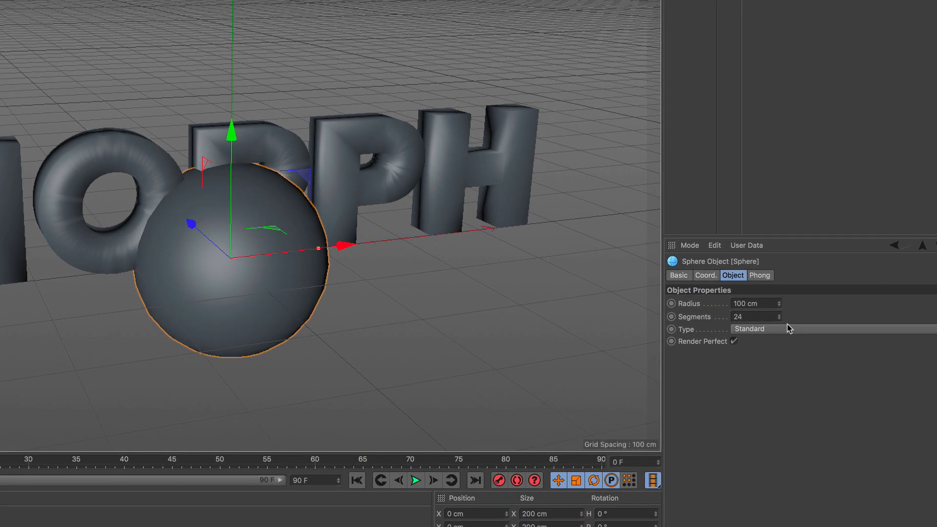
{"action": "left_click", "coordinate": [855, 432]}
{"action": "type", "text": "16"}
{"action": "key", "text": "Return"}
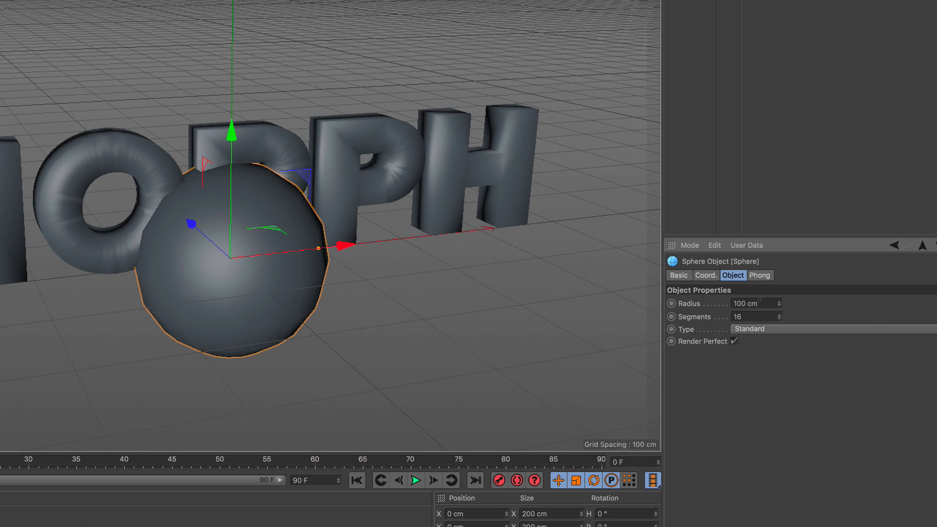
{"action": "left_click_drag", "start_coordinate": [758, 304], "coordinate": [732, 297]}
{"action": "type", "text": "5"}
{"action": "key", "text": "Return"}
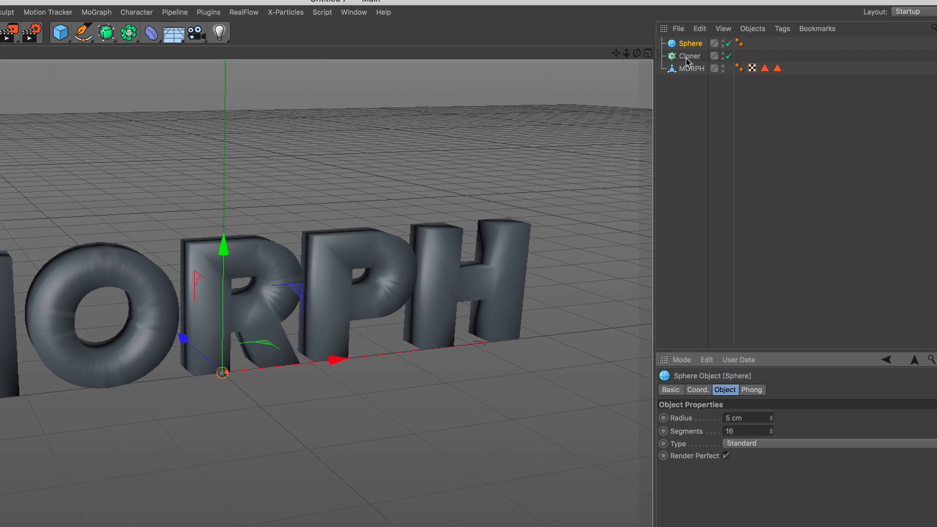
Nest the sphere under the Cloner and set the Cloner to Object mode with the MORPH mesh as its object
{"action": "left_click_drag", "start_coordinate": [690, 45], "coordinate": [692, 59]}
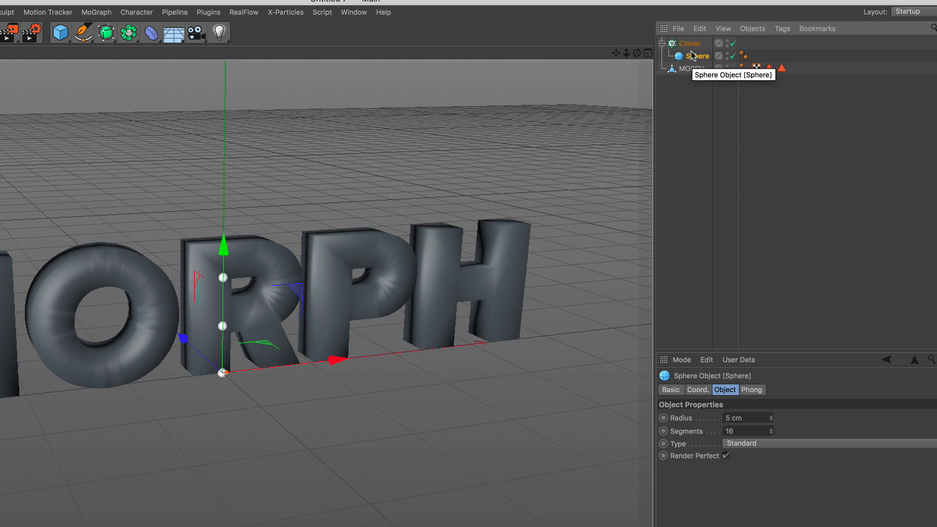
{"action": "left_click", "coordinate": [690, 44]}
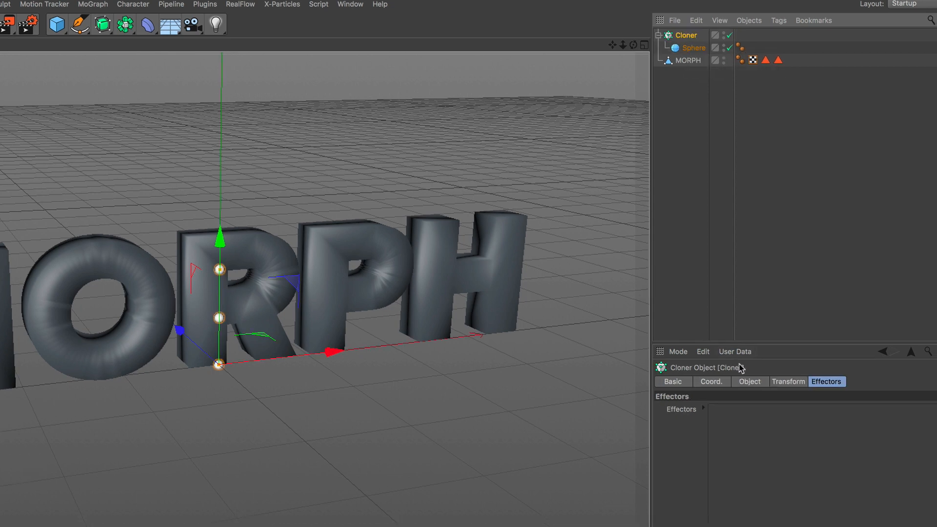
{"action": "left_click", "coordinate": [750, 381]}
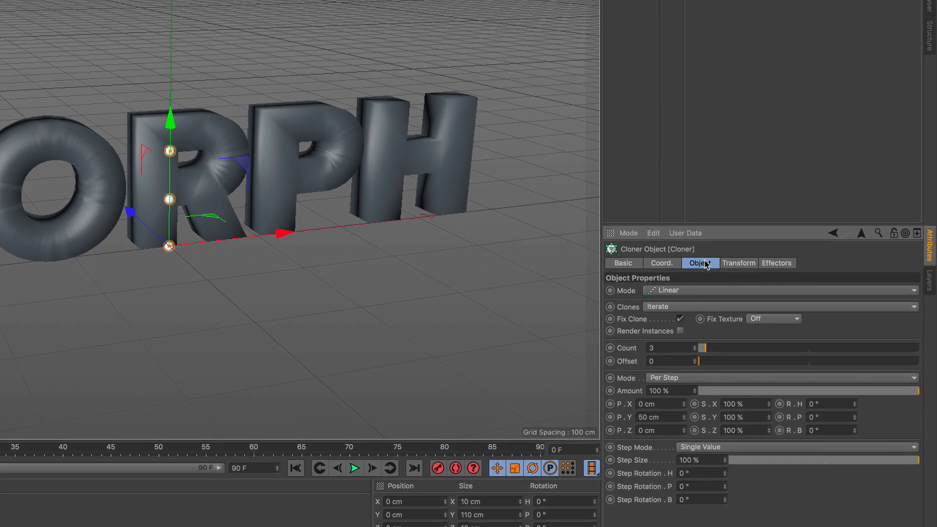
{"action": "left_click", "coordinate": [748, 409]}
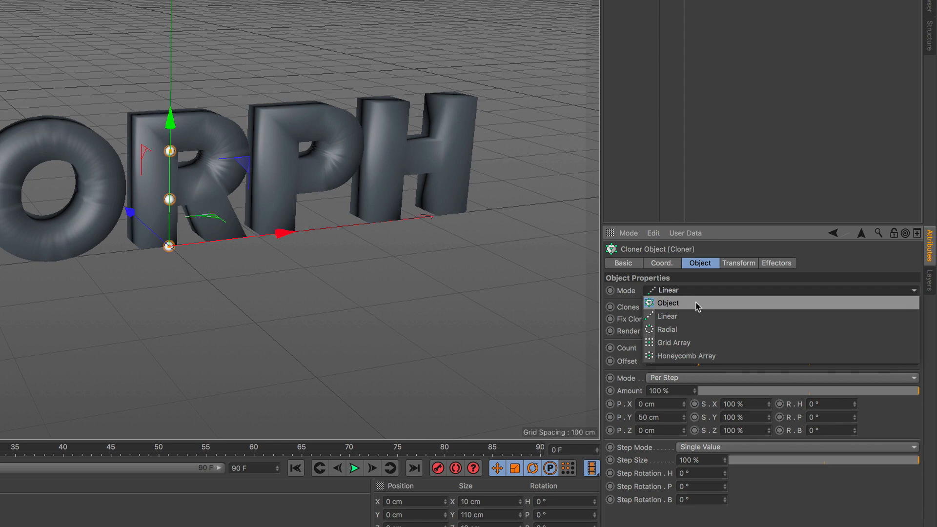
{"action": "left_click", "coordinate": [697, 303]}
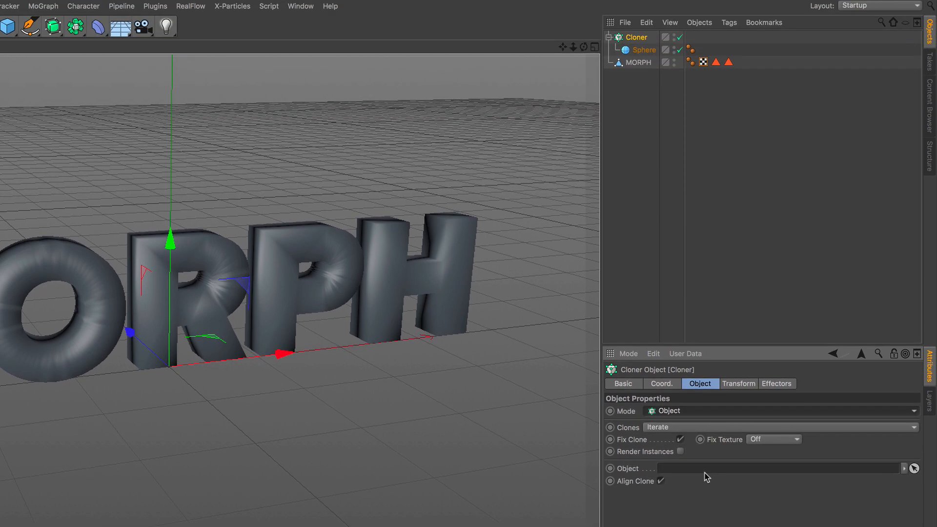
{"action": "left_click_drag", "start_coordinate": [646, 70], "coordinate": [705, 469]}
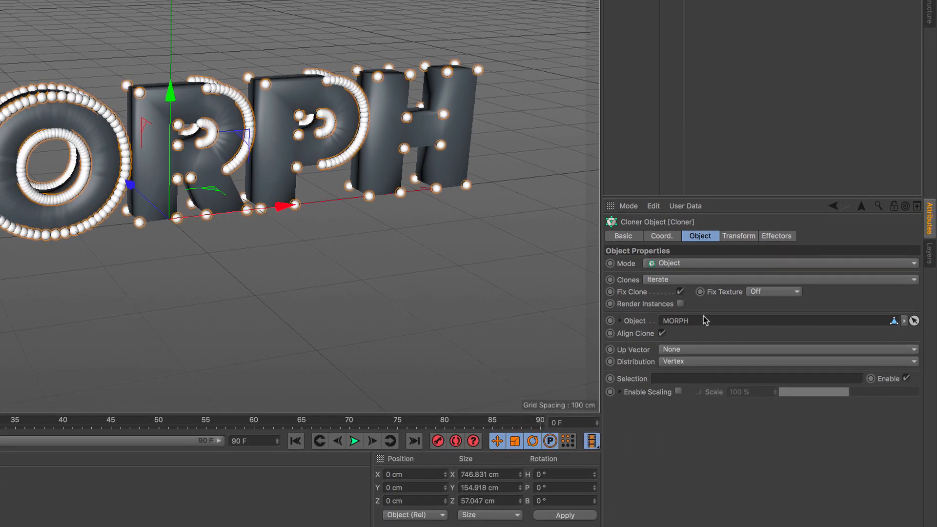
Distribute the Cloner's spheres over the Surface of the MORPH mesh with a count of 1675
{"action": "left_click", "coordinate": [700, 500]}
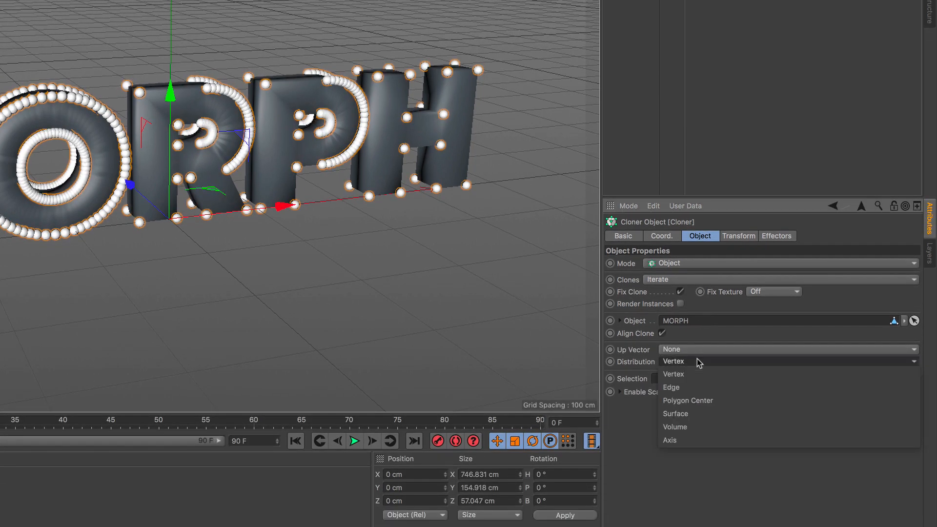
{"action": "left_click", "coordinate": [693, 416]}
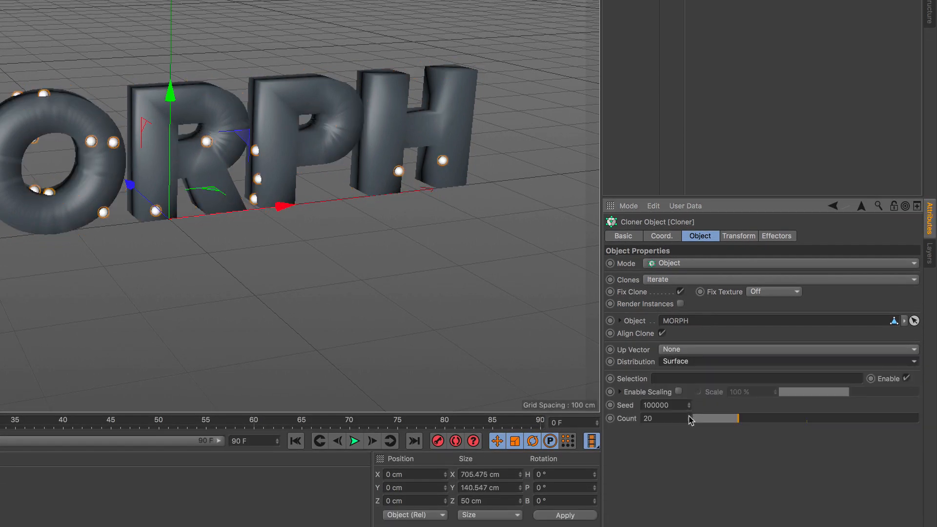
{"action": "left_click_drag", "start_coordinate": [693, 419], "coordinate": [917, 419]}
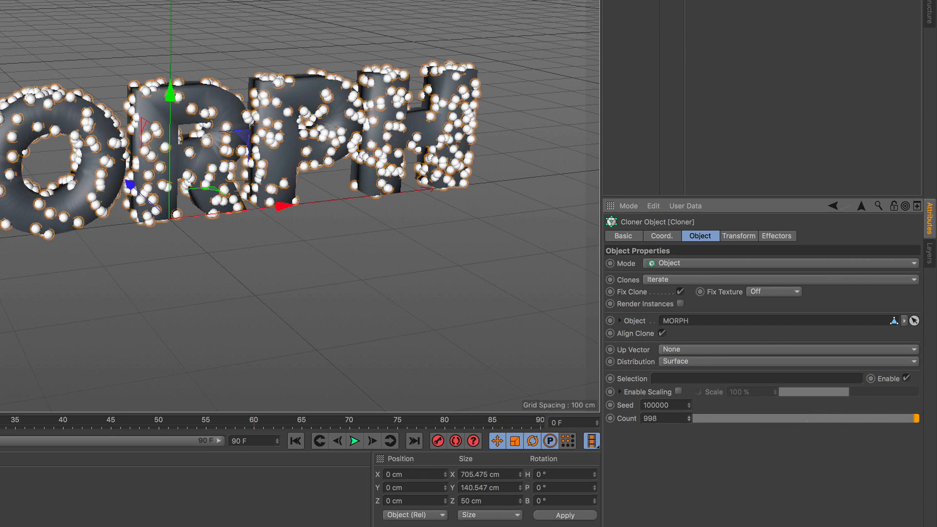
{"action": "left_click_drag", "start_coordinate": [689, 419], "coordinate": [689, 388]}
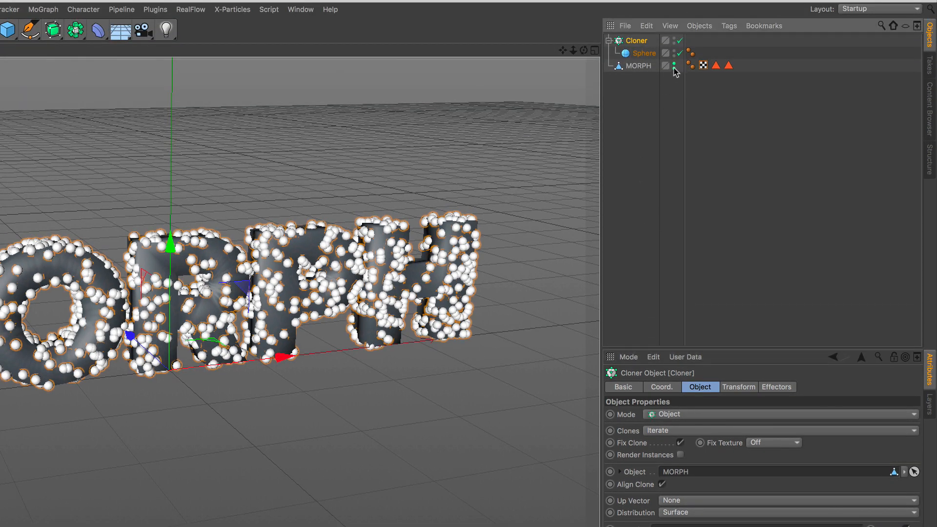
Hide the MORPH mesh and the Cloner in both the viewport and the render
{"action": "left_click", "coordinate": [674, 64]}
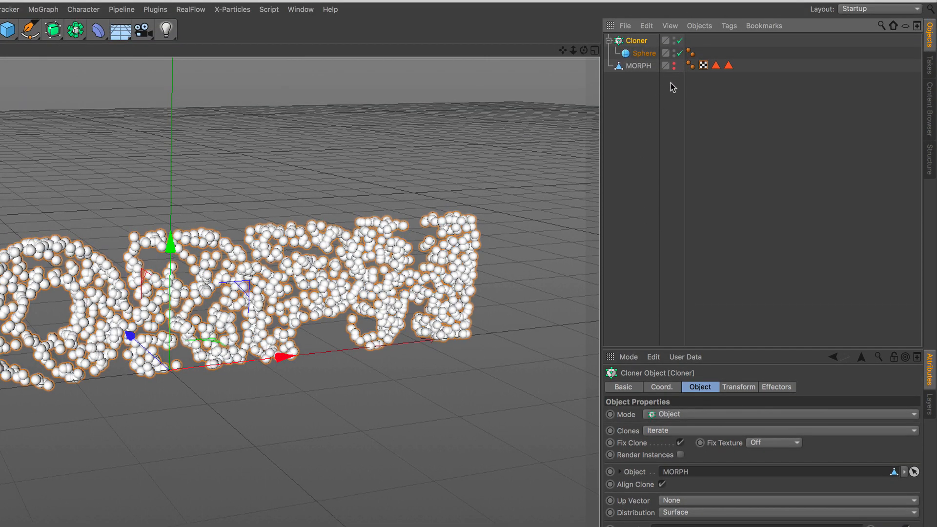
{"action": "left_click", "coordinate": [675, 39]}
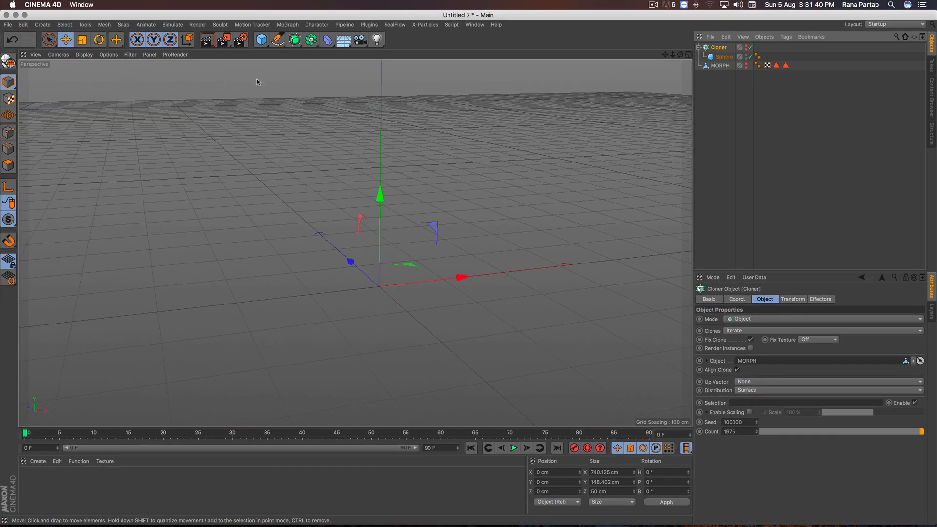
Add a MoText object reading TEXT and align it to the Middle
{"action": "left_click", "coordinate": [288, 24]}
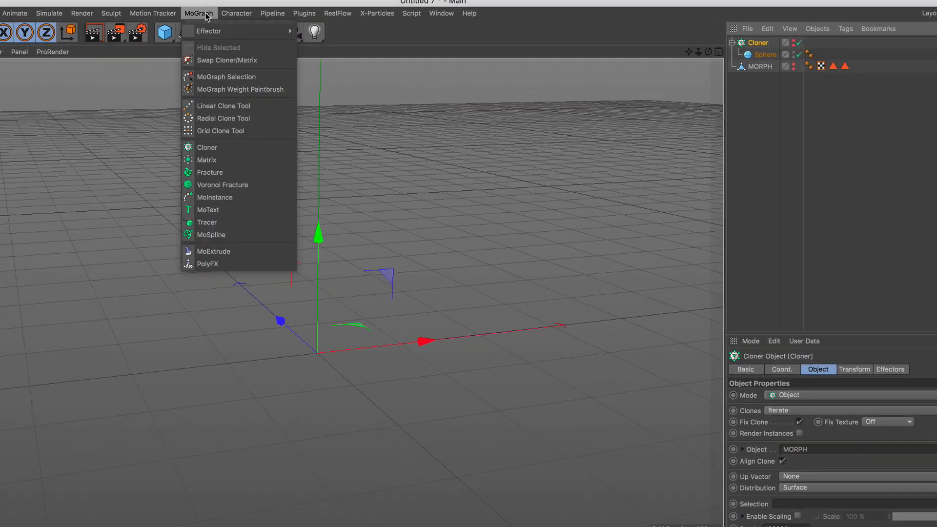
{"action": "left_click", "coordinate": [250, 210]}
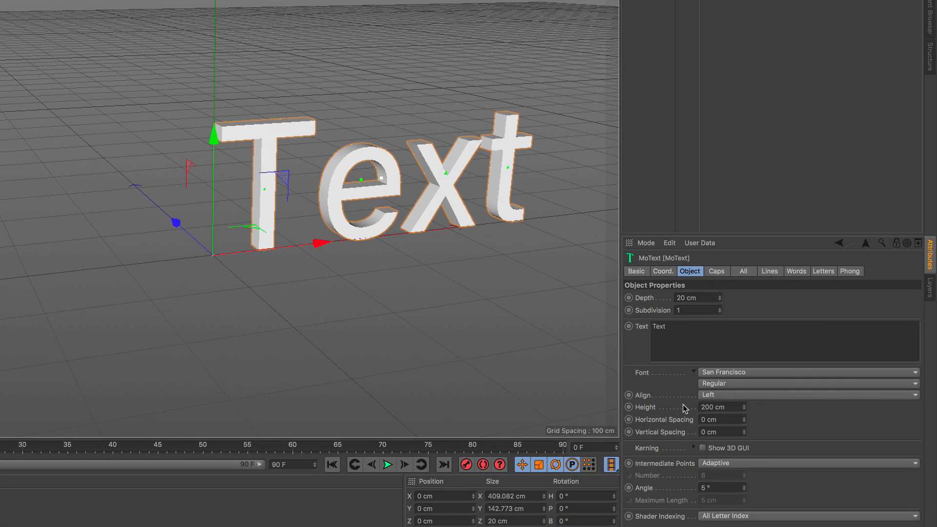
{"action": "left_click", "coordinate": [759, 395]}
{"action": "left_click", "coordinate": [752, 418]}
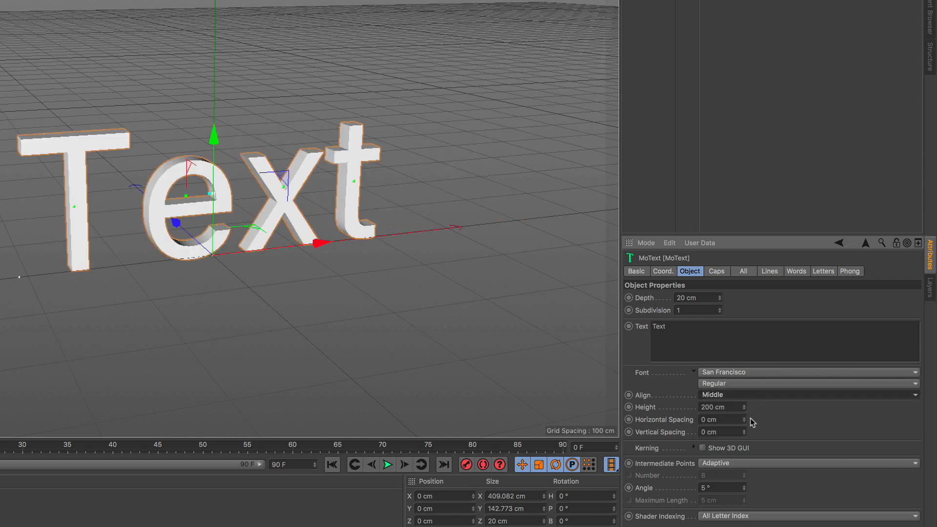
{"action": "double_click", "coordinate": [659, 326]}
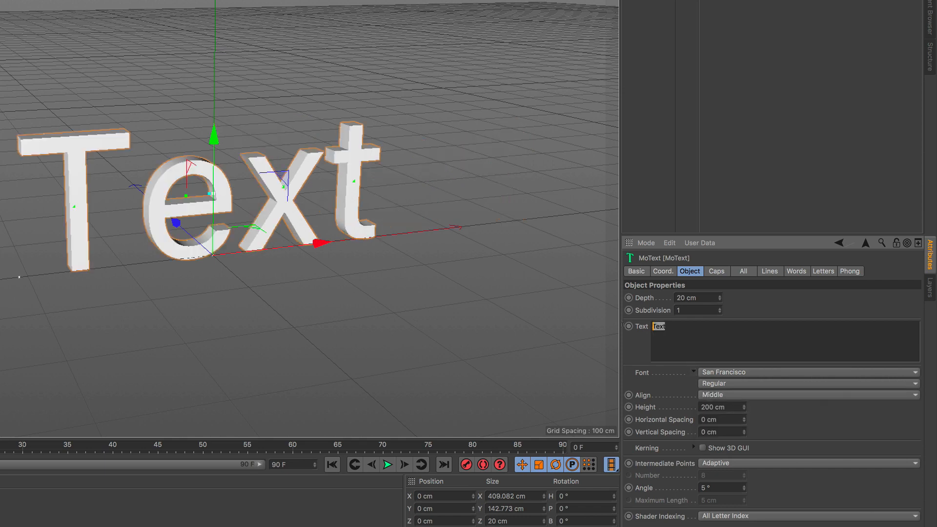
{"action": "type", "text": "TEXT"}
{"action": "left_click", "coordinate": [803, 307]}
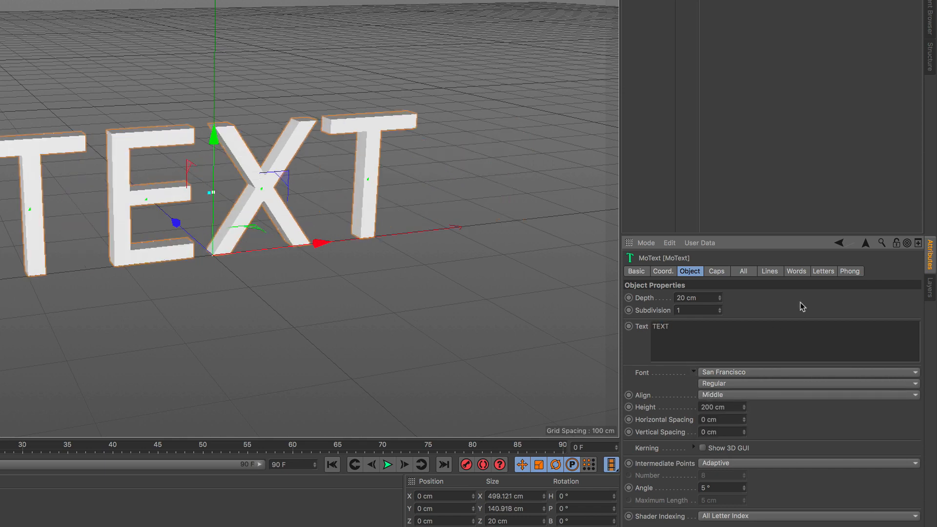
Set the MoText font to Proxima Nova Black and its depth to 40 cm
{"action": "left_click", "coordinate": [754, 373]}
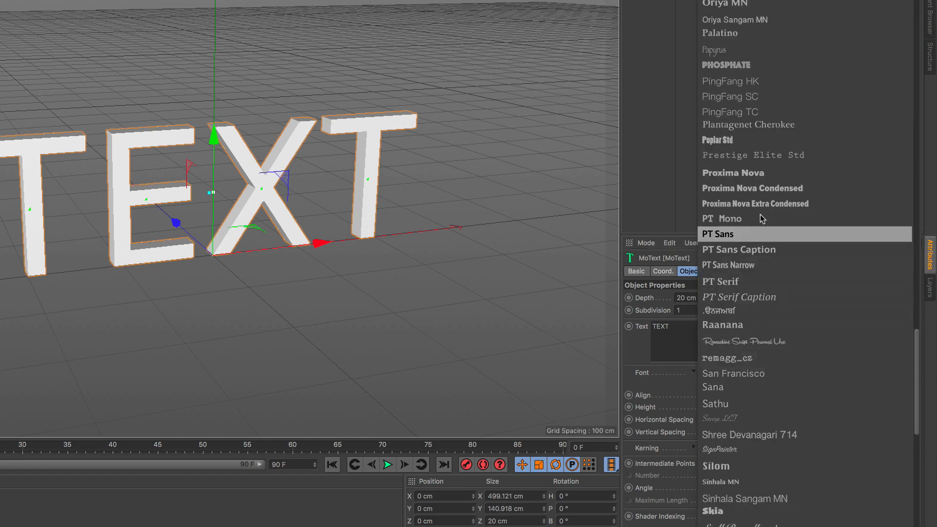
{"action": "left_click", "coordinate": [771, 173]}
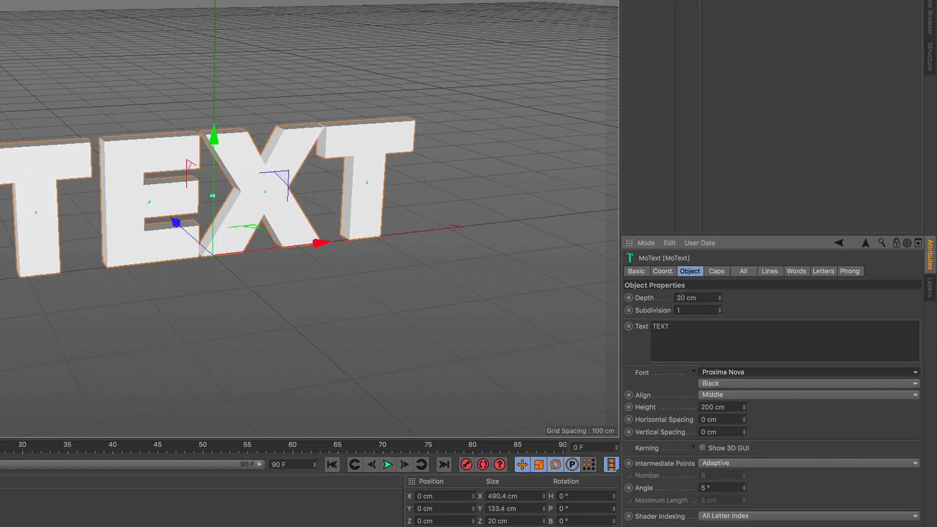
{"action": "left_click_drag", "start_coordinate": [682, 297], "coordinate": [677, 298]}
{"action": "type", "text": "4"}
{"action": "key", "text": "Return"}
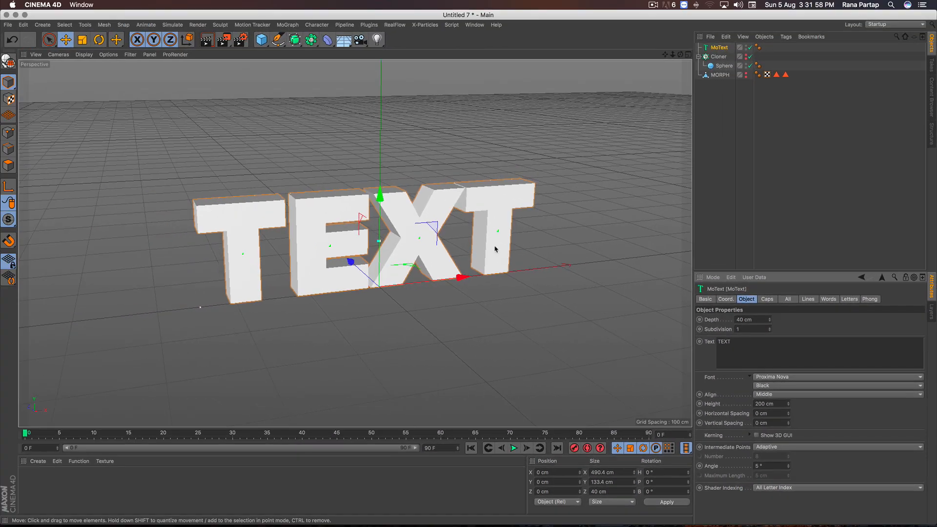
Add a Connect generator and nest the MoText object under it
{"action": "left_click_drag", "start_coordinate": [363, 206], "coordinate": [260, 228], "text": "alt"}
{"action": "middle_click_drag", "start_coordinate": [434, 232], "coordinate": [412, 272], "text": "alt"}
{"action": "right_click_drag", "start_coordinate": [403, 261], "coordinate": [413, 236], "text": "alt"}
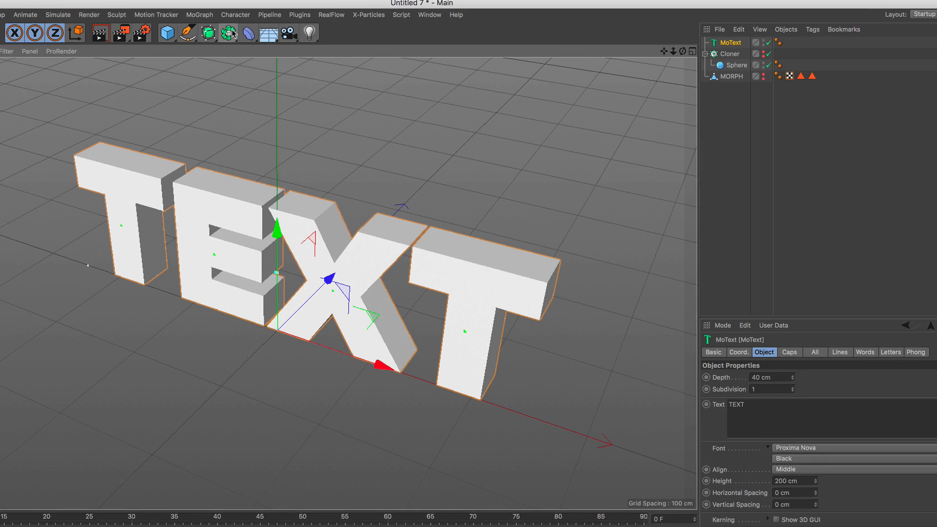
{"action": "left_click", "coordinate": [311, 40]}
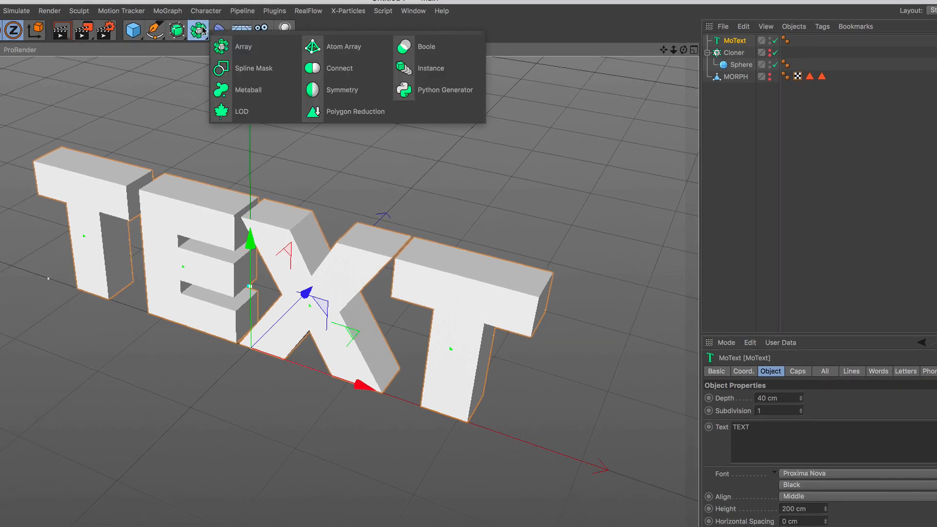
{"action": "left_click", "coordinate": [351, 75]}
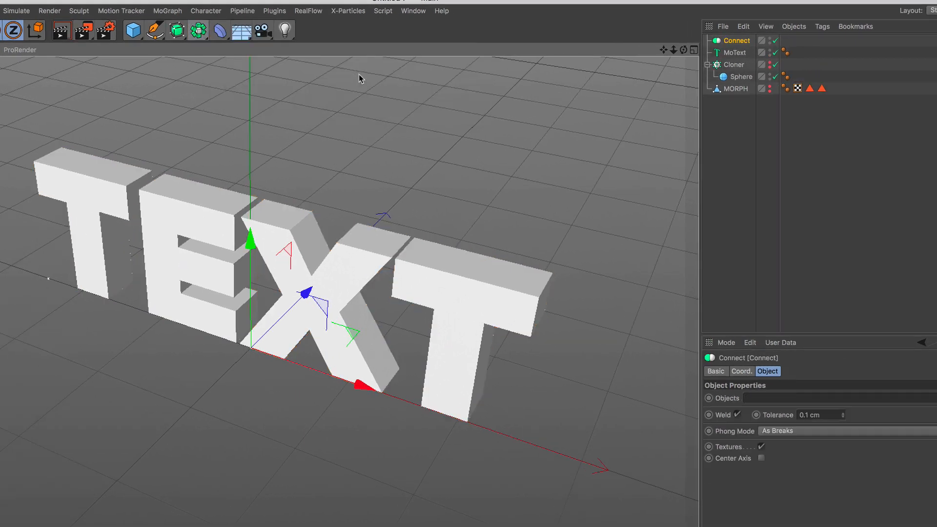
{"action": "left_click_drag", "start_coordinate": [720, 56], "coordinate": [738, 43]}
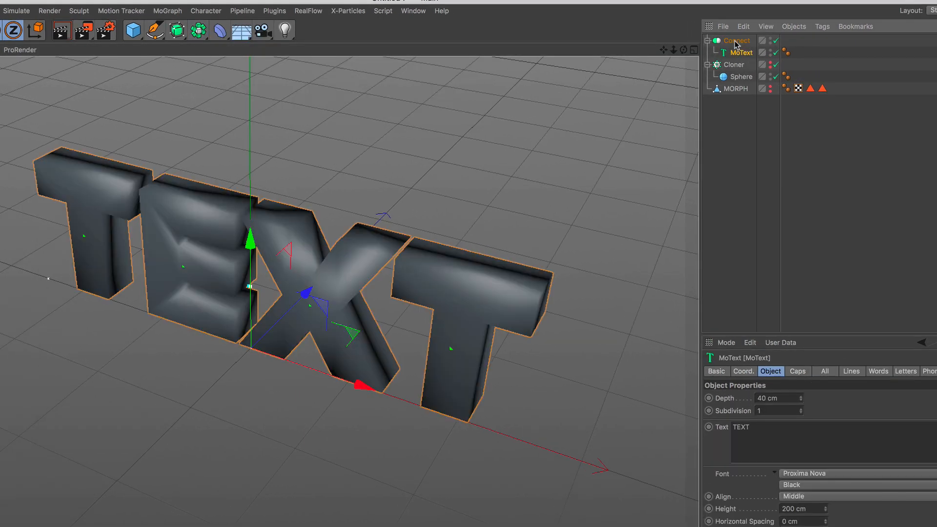
Convert the Connect generator and its MoText into a single polygon object and rename it TEXT
{"action": "left_click", "coordinate": [740, 53], "text": "shift"}
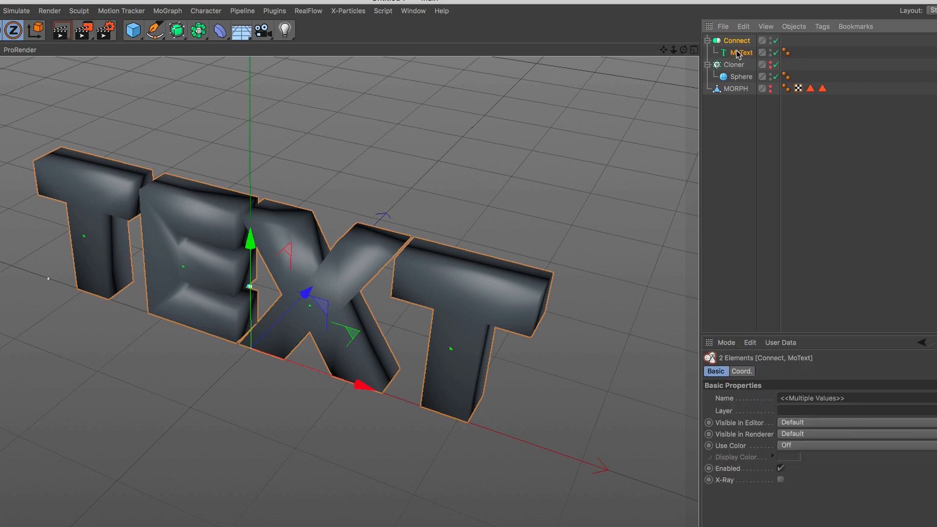
{"action": "left_click", "coordinate": [11, 58]}
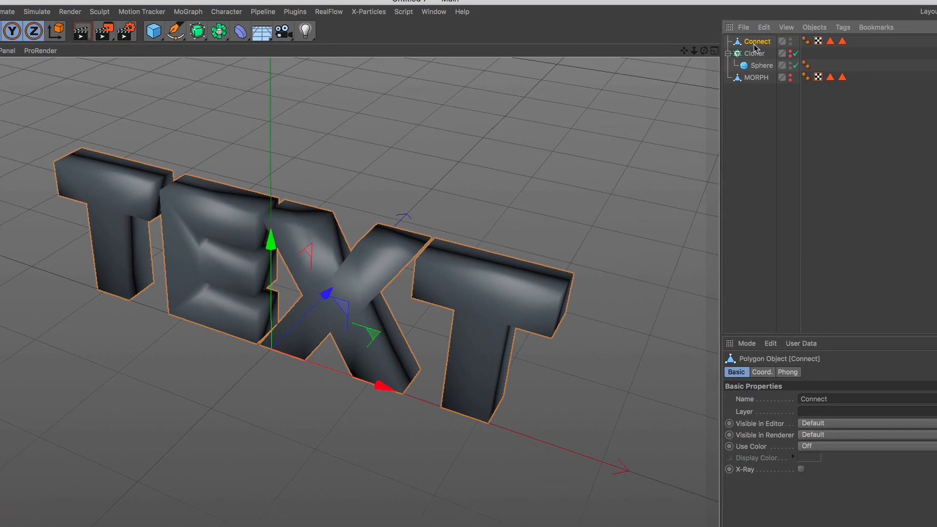
{"action": "double_click", "coordinate": [755, 43]}
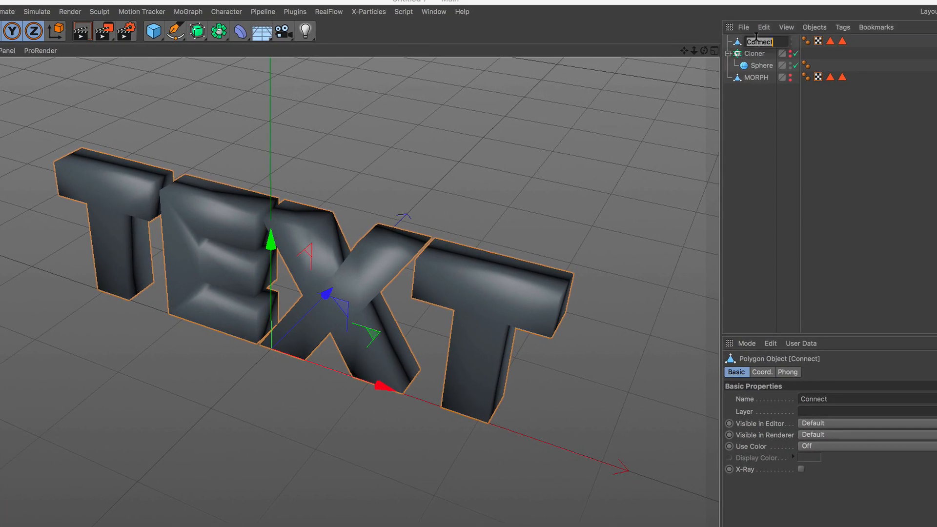
{"action": "type", "text": "TEXT"}
{"action": "left_click", "coordinate": [765, 105]}
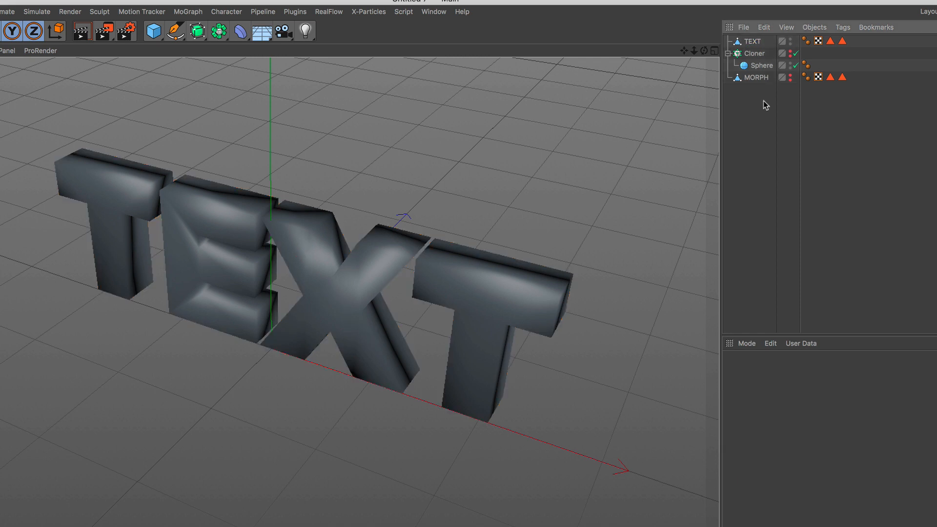
Add a MoGraph Matrix and set it to Object mode with the TEXT mesh as its object
{"action": "left_click_drag", "start_coordinate": [496, 226], "coordinate": [268, 270], "text": "alt"}
{"action": "scroll", "coordinate": [269, 272], "scroll_direction": "up", "scroll_amount": 3}
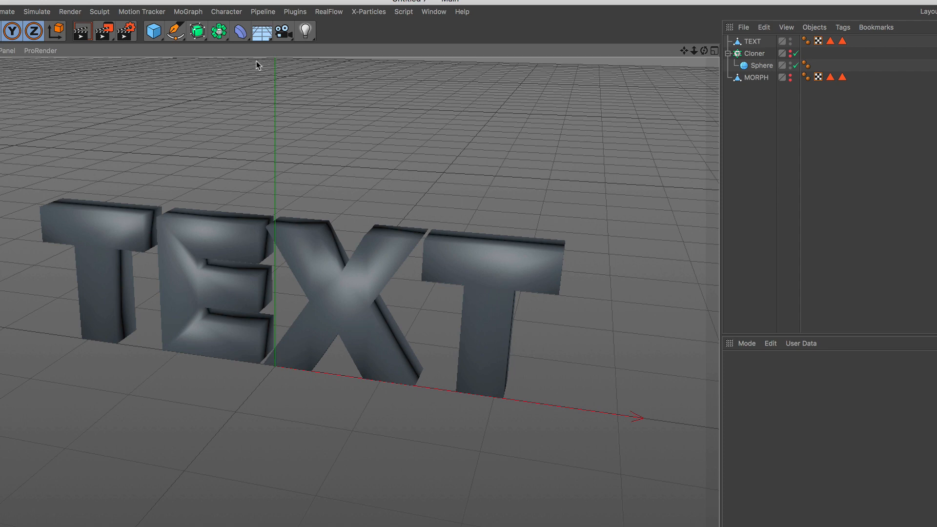
{"action": "left_click", "coordinate": [188, 11]}
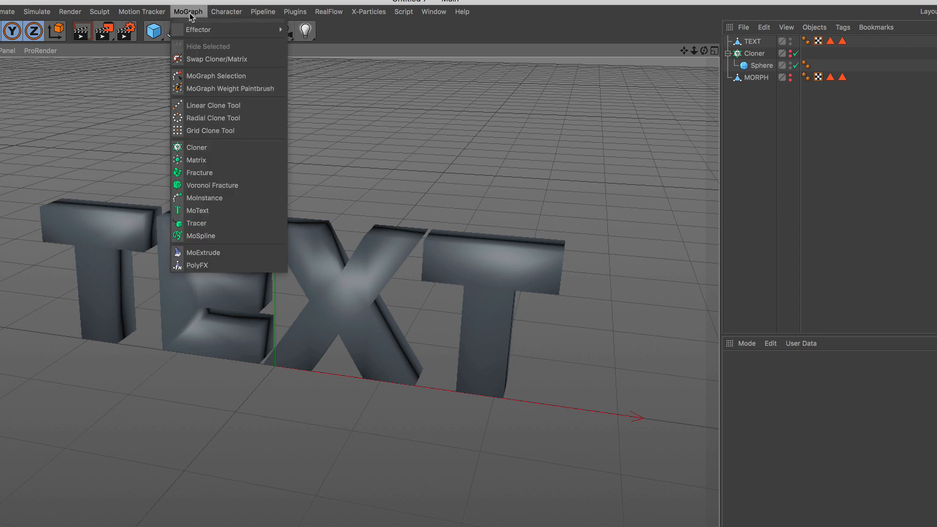
{"action": "left_click", "coordinate": [216, 163]}
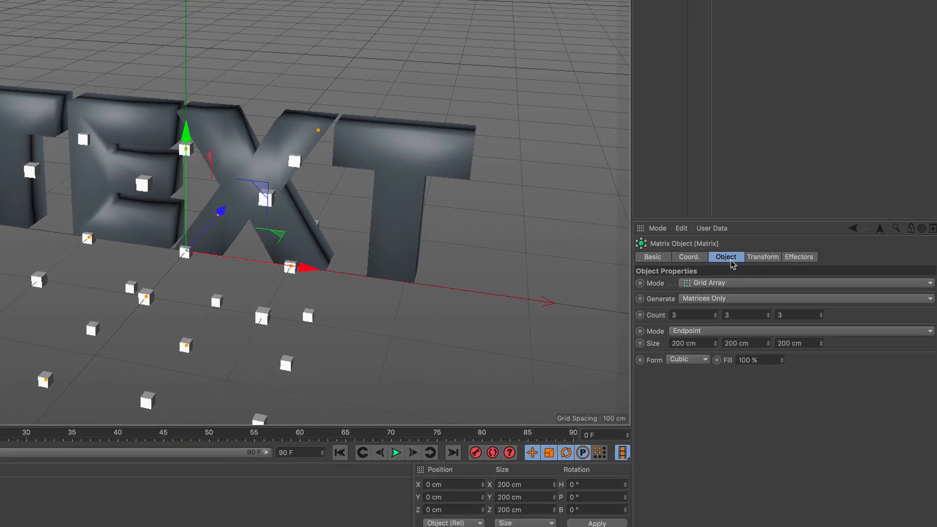
{"action": "left_click", "coordinate": [732, 284]}
{"action": "left_click", "coordinate": [730, 295]}
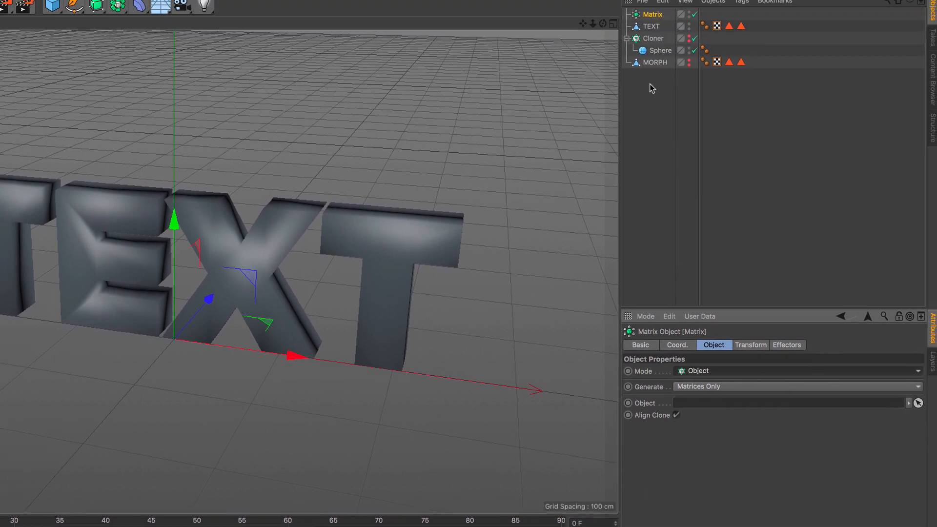
{"action": "left_click_drag", "start_coordinate": [664, 0], "coordinate": [729, 319]}
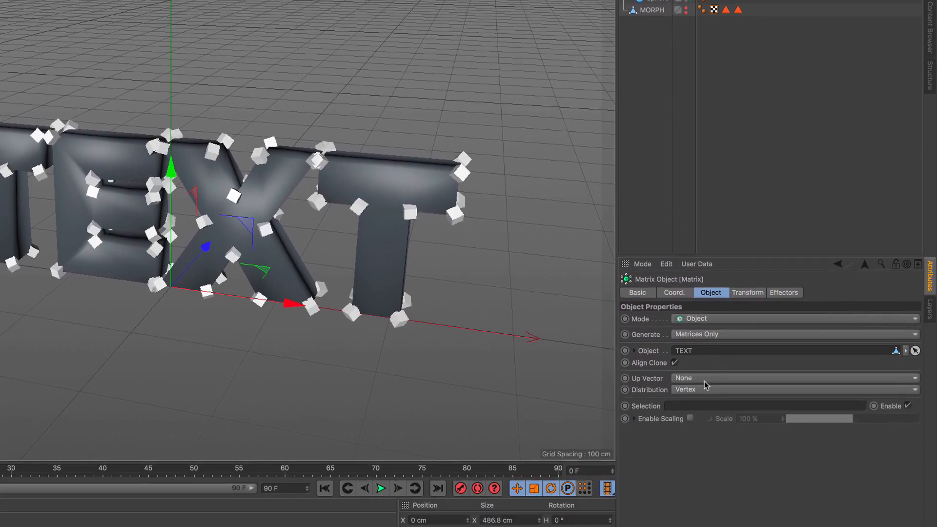
Distribute the Matrix over the Surface with a count of 718, and hide the TEXT mesh in the viewport and render
{"action": "left_click", "coordinate": [707, 464]}
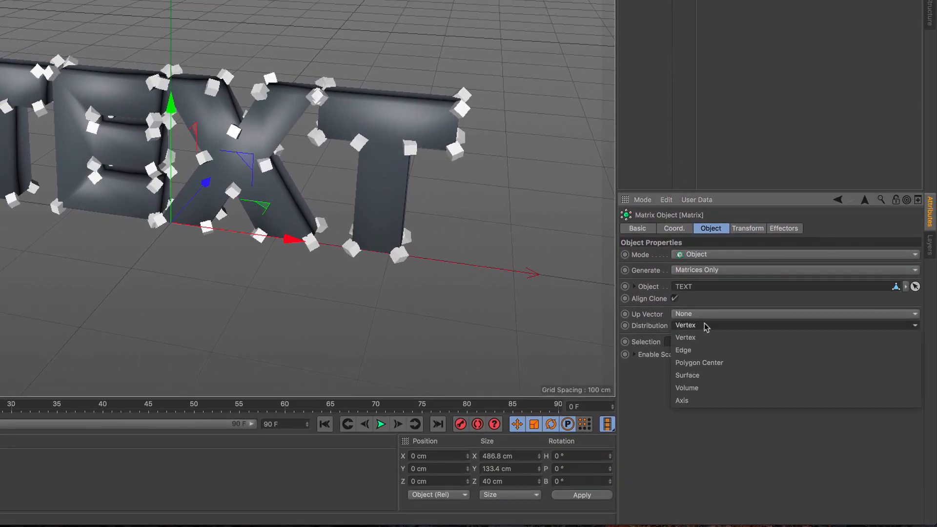
{"action": "left_click", "coordinate": [707, 379]}
{"action": "mouse_move", "coordinate": [701, 380]}
{"action": "left_mouse_down"}
{"action": "mouse_move", "coordinate": [786, 380]}
{"action": "mouse_move", "coordinate": [697, 378]}
{"action": "left_mouse_up"}
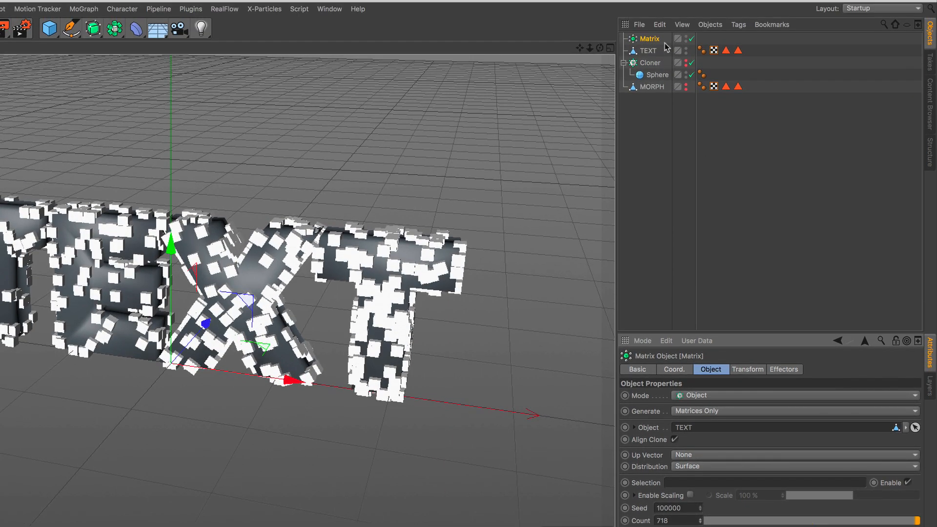
{"action": "left_click", "coordinate": [686, 48]}
{"action": "left_click", "coordinate": [686, 50]}
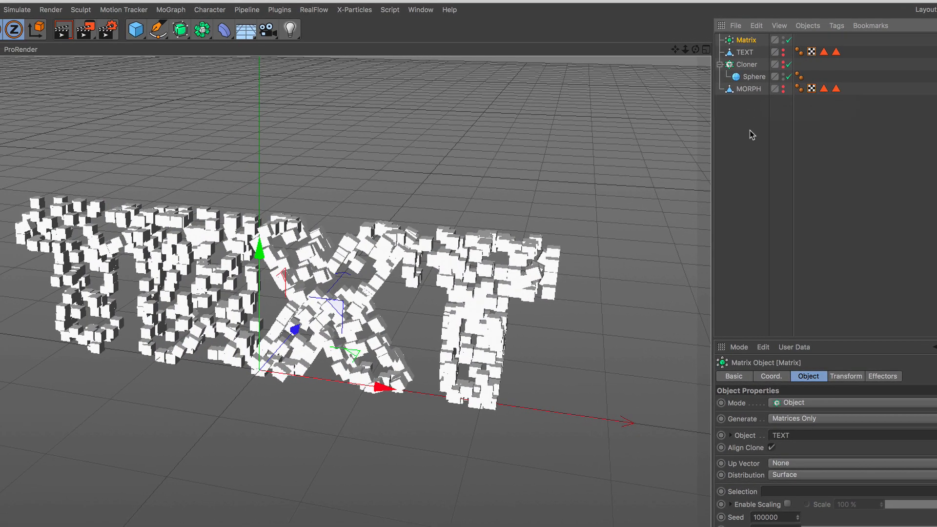
Add an Inheritance effector to the Cloner, assign the Matrix as its object and enable Morph Motion Object
{"action": "left_click", "coordinate": [750, 67]}
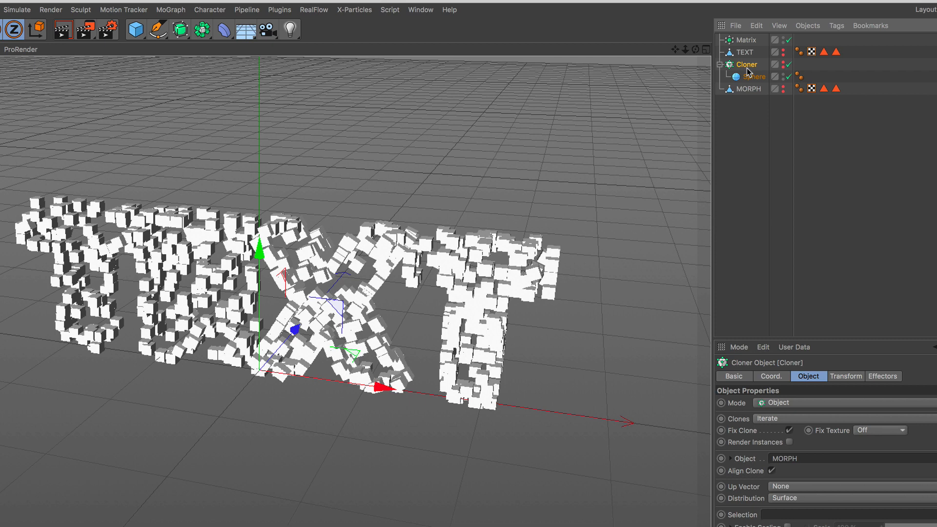
{"action": "left_click", "coordinate": [170, 10]}
{"action": "mouse_move", "coordinate": [171, 29]}
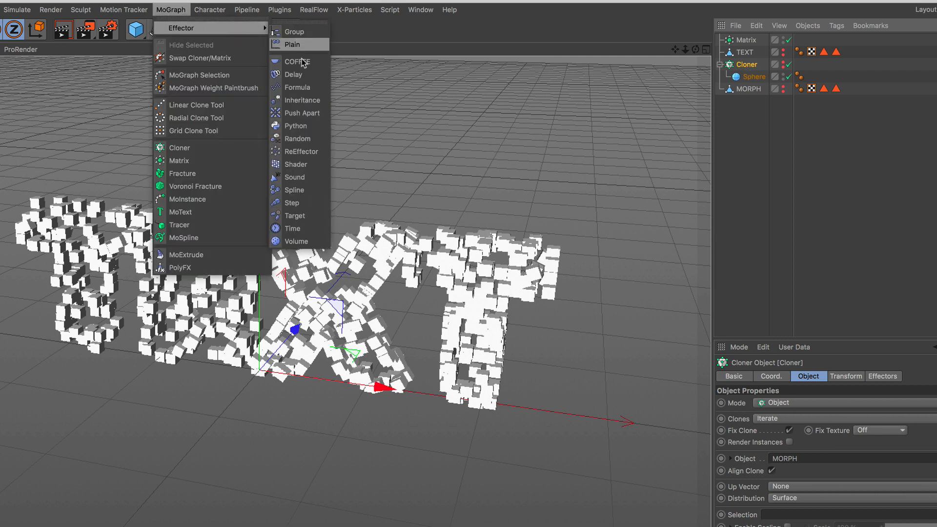
{"action": "left_click", "coordinate": [310, 101]}
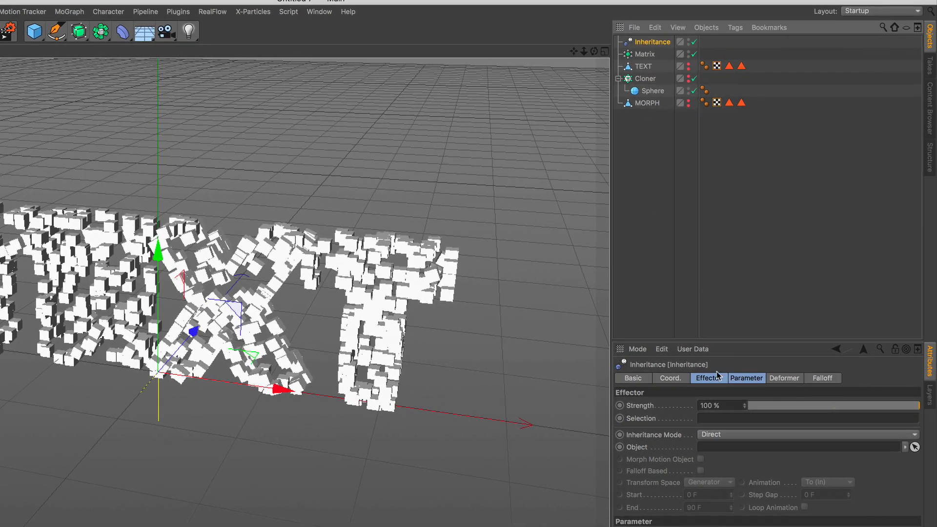
{"action": "left_click", "coordinate": [815, 377]}
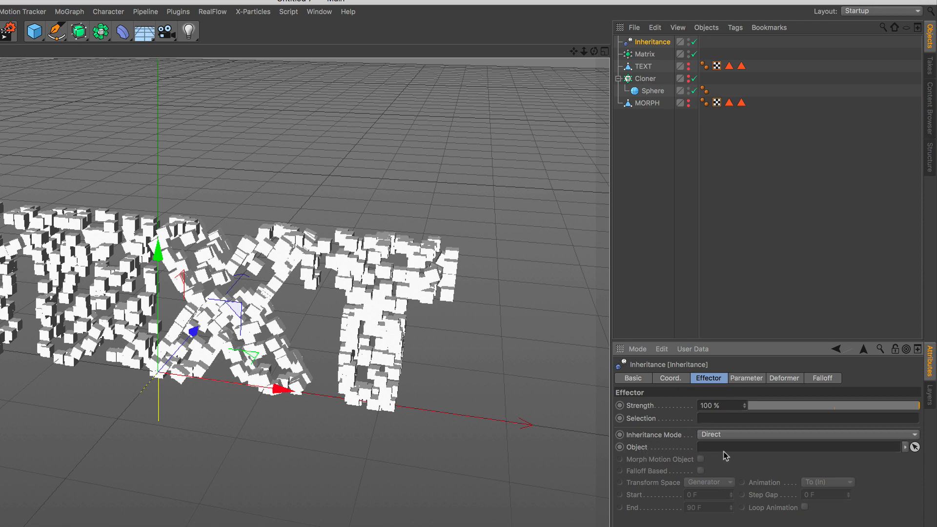
{"action": "left_click_drag", "start_coordinate": [643, 58], "coordinate": [738, 450]}
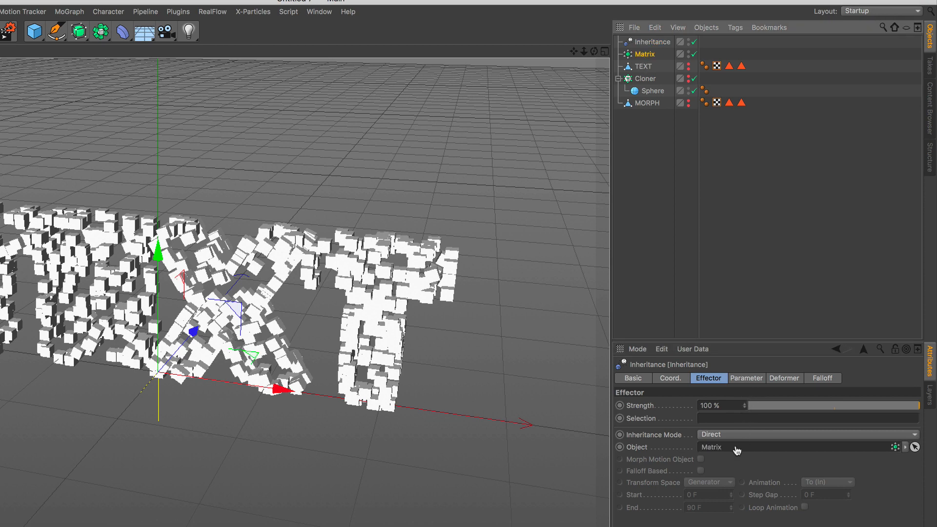
{"action": "left_click", "coordinate": [701, 460]}
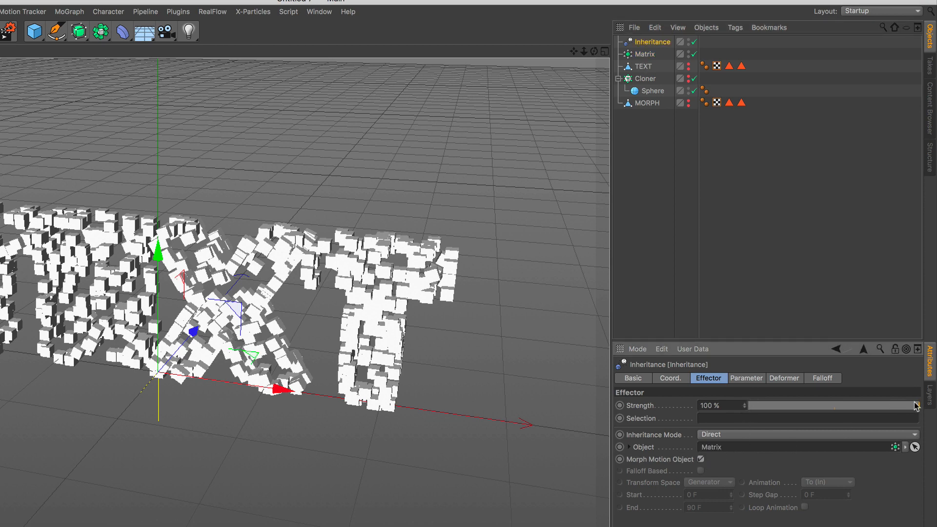
Hide the Matrix object in both the viewport and the render
{"action": "mouse_move", "coordinate": [918, 405]}
{"action": "left_mouse_down"}
{"action": "mouse_move", "coordinate": [750, 407]}
{"action": "mouse_move", "coordinate": [923, 416]}
{"action": "left_mouse_up"}
{"action": "left_click", "coordinate": [653, 55]}
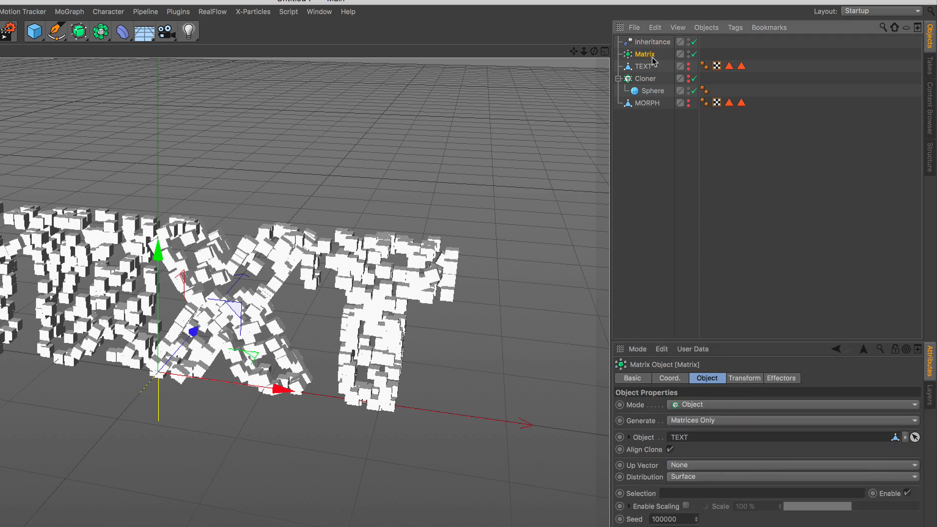
{"action": "left_click", "coordinate": [688, 52]}
Sweep the Inheritance effector's strength and return it to 100% to preview the sphere morph between the two words
{"action": "left_click", "coordinate": [660, 45]}
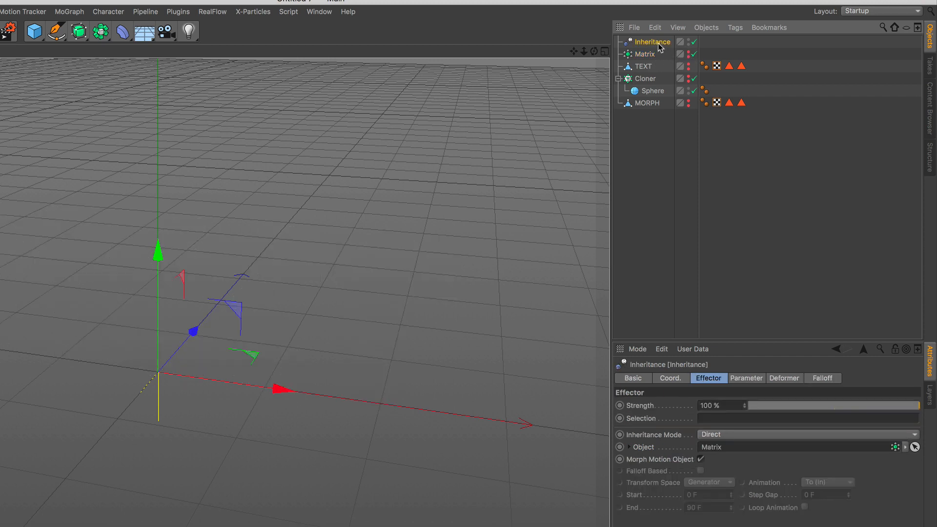
{"action": "mouse_move", "coordinate": [919, 405]}
{"action": "left_mouse_down"}
{"action": "mouse_move", "coordinate": [743, 408]}
{"action": "mouse_move", "coordinate": [927, 411]}
{"action": "left_mouse_up"}
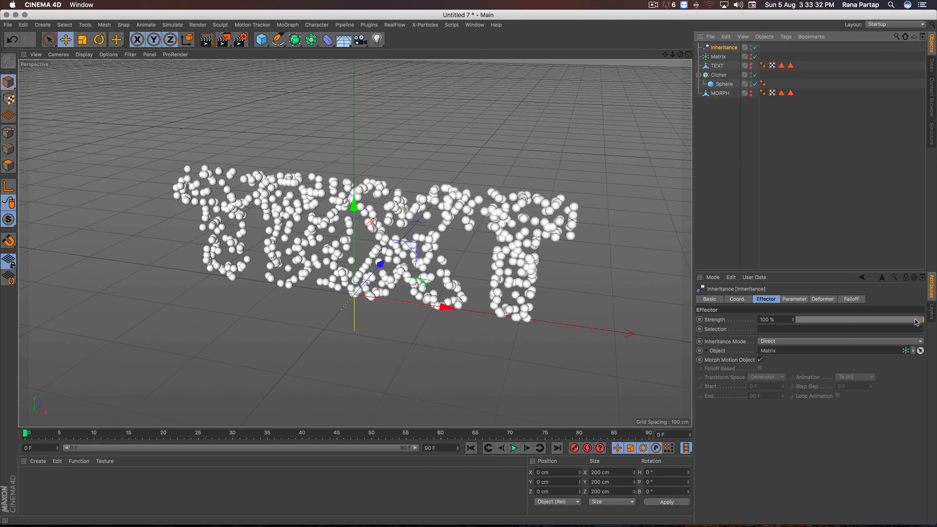
{"action": "mouse_move", "coordinate": [917, 322]}
{"action": "left_mouse_down"}
{"action": "mouse_move", "coordinate": [782, 321]}
{"action": "mouse_move", "coordinate": [935, 328]}
{"action": "left_mouse_up"}
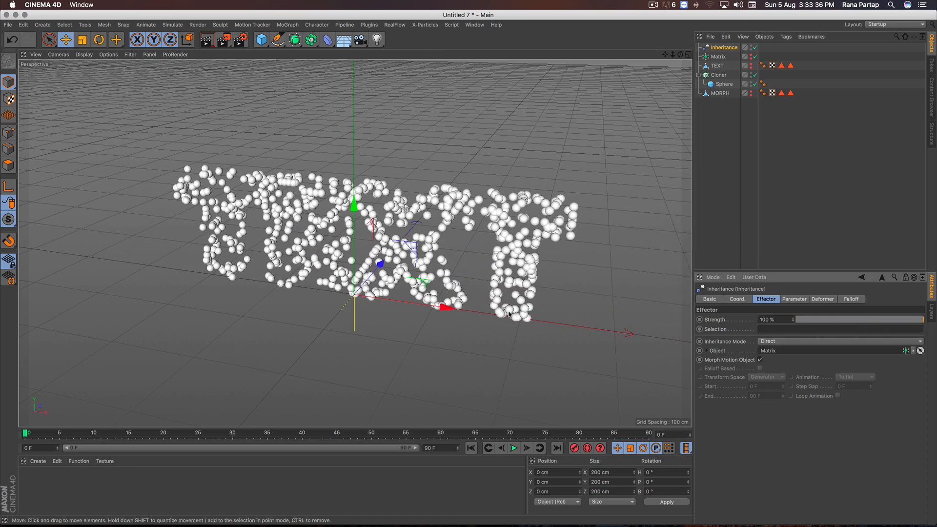
{"action": "scroll", "coordinate": [449, 289], "scroll_direction": "down", "scroll_amount": 3}
{"action": "left_click_drag", "start_coordinate": [415, 280], "coordinate": [440, 267], "text": "alt"}
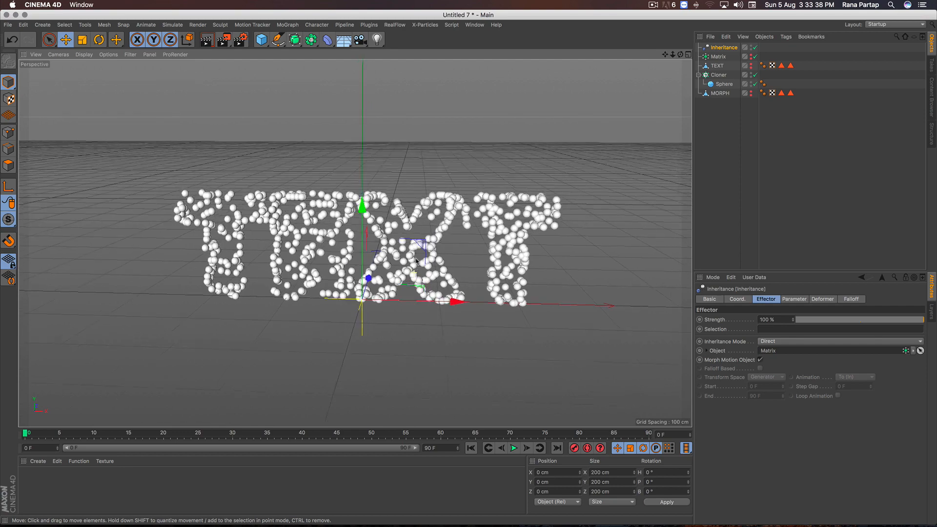
Add a Target Camera to the scene and look through it in the viewport
{"action": "scroll", "coordinate": [419, 251], "scroll_direction": "up", "scroll_amount": 2}
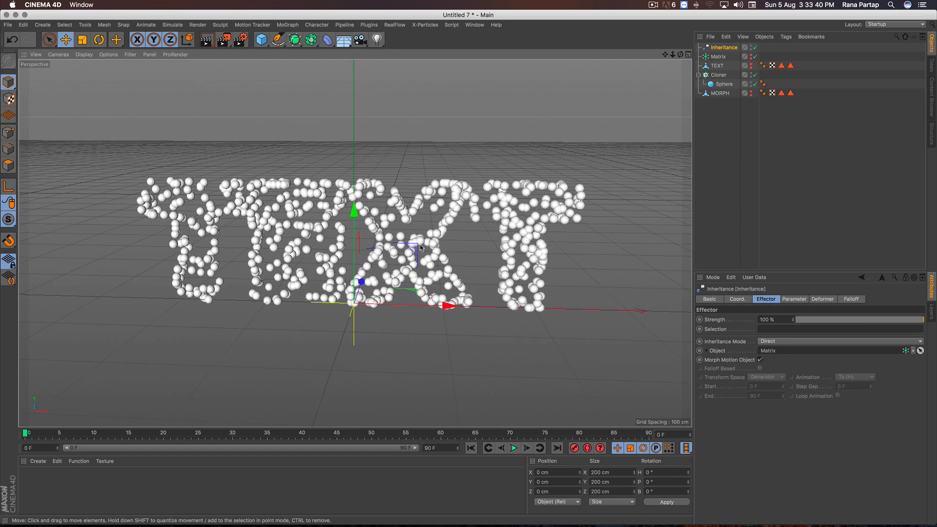
{"action": "left_click", "coordinate": [361, 40]}
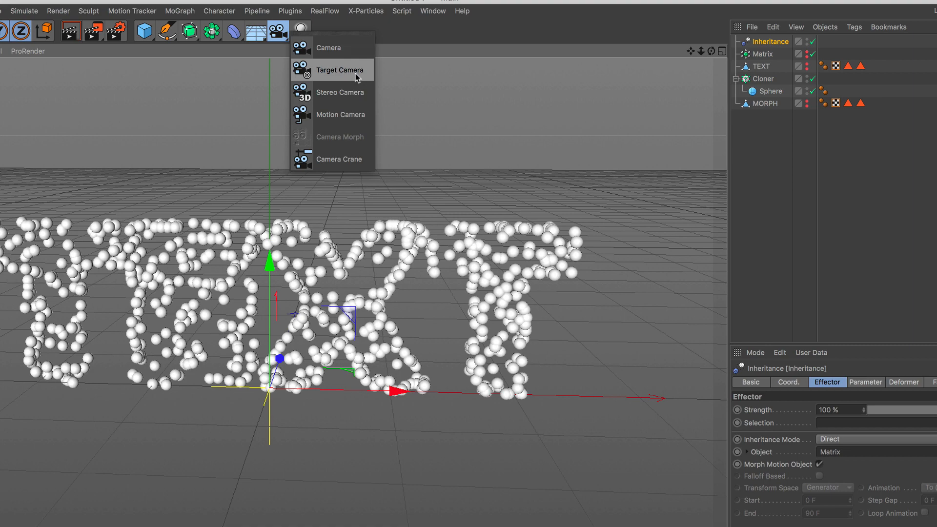
{"action": "left_click", "coordinate": [355, 72]}
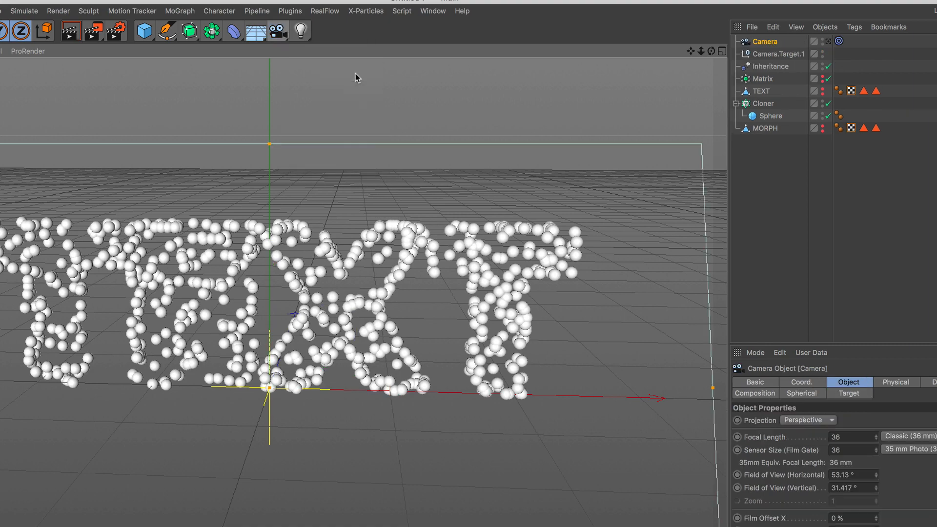
{"action": "left_click", "coordinate": [832, 41]}
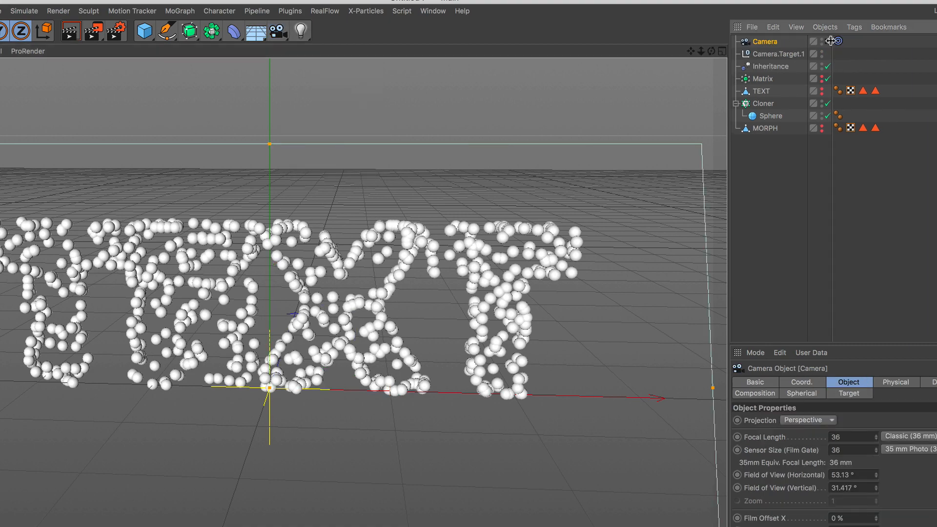
{"action": "left_click", "coordinate": [828, 42]}
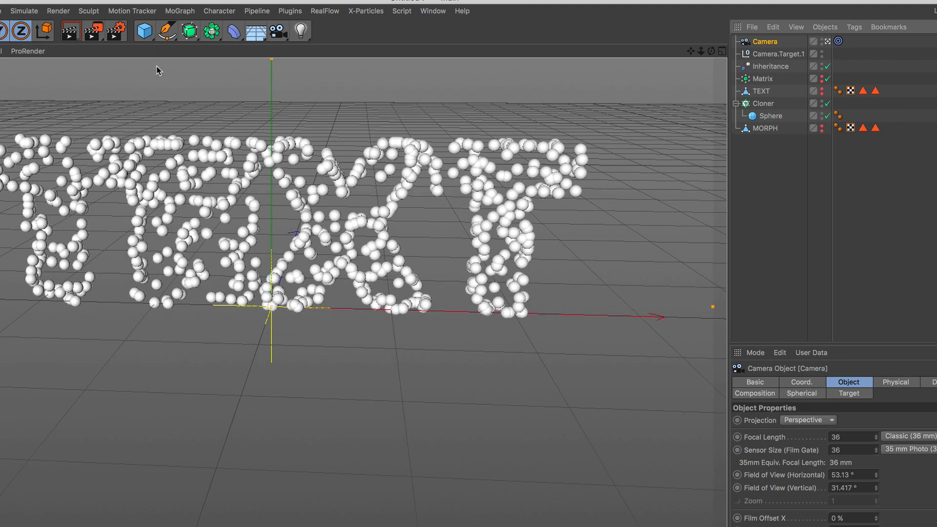
Create a Null object and assign it as the target object of the camera's Target tag
{"action": "left_click", "coordinate": [145, 31]}
{"action": "left_click", "coordinate": [189, 48]}
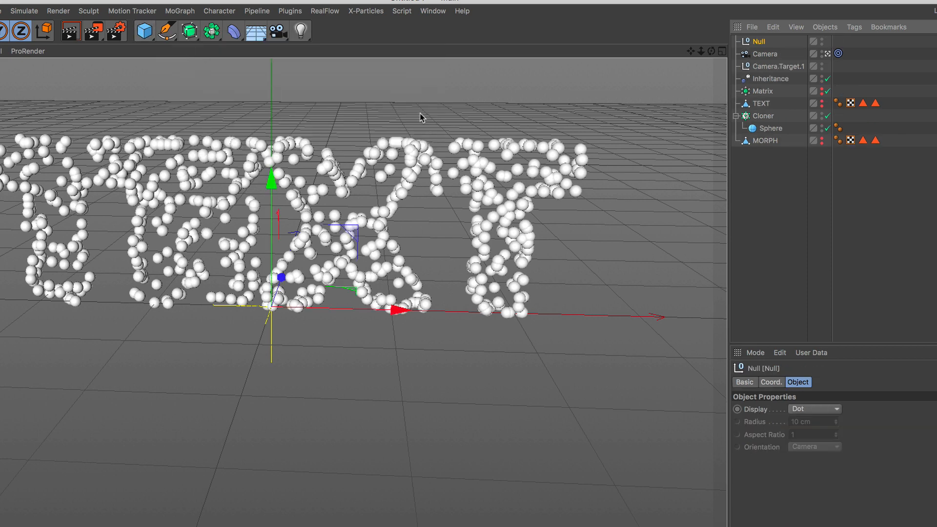
{"action": "left_click", "coordinate": [838, 53]}
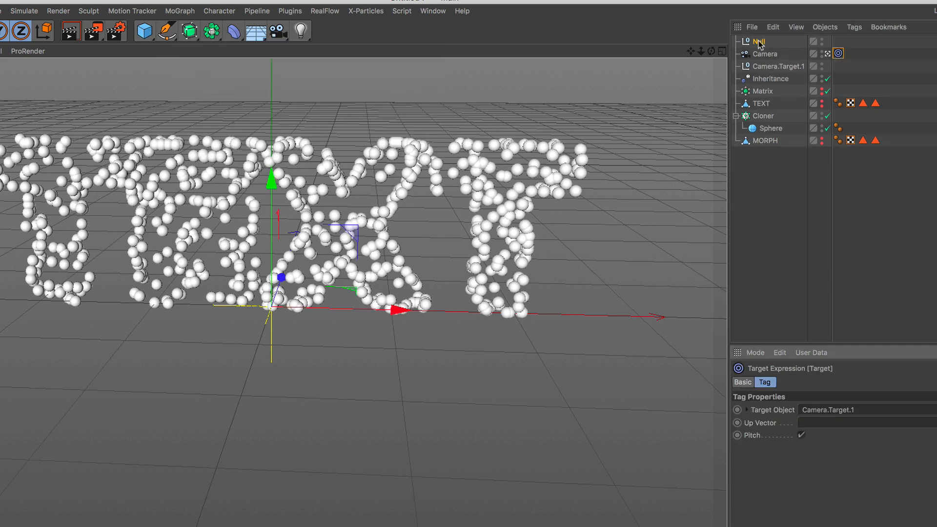
{"action": "left_click_drag", "start_coordinate": [759, 41], "coordinate": [829, 411]}
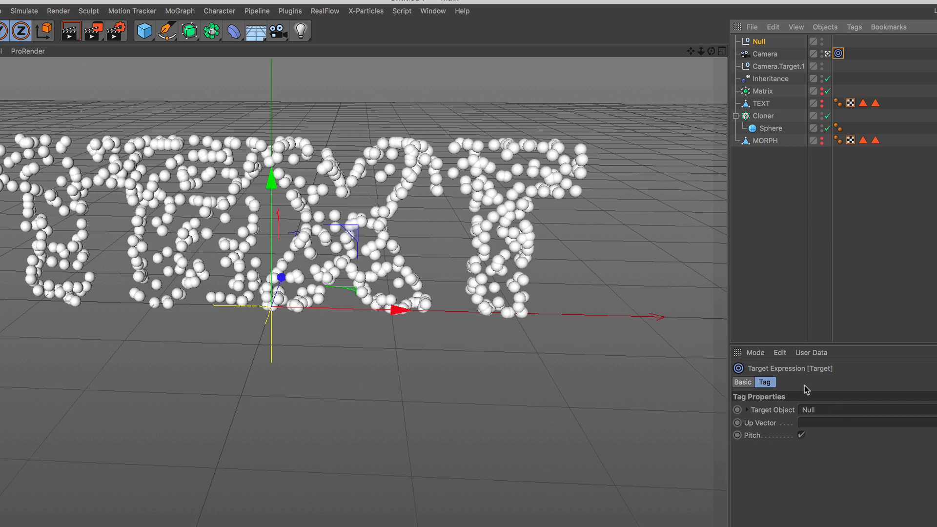
Set the camera's X and Y positions to 0 cm
{"action": "left_click", "coordinate": [775, 57]}
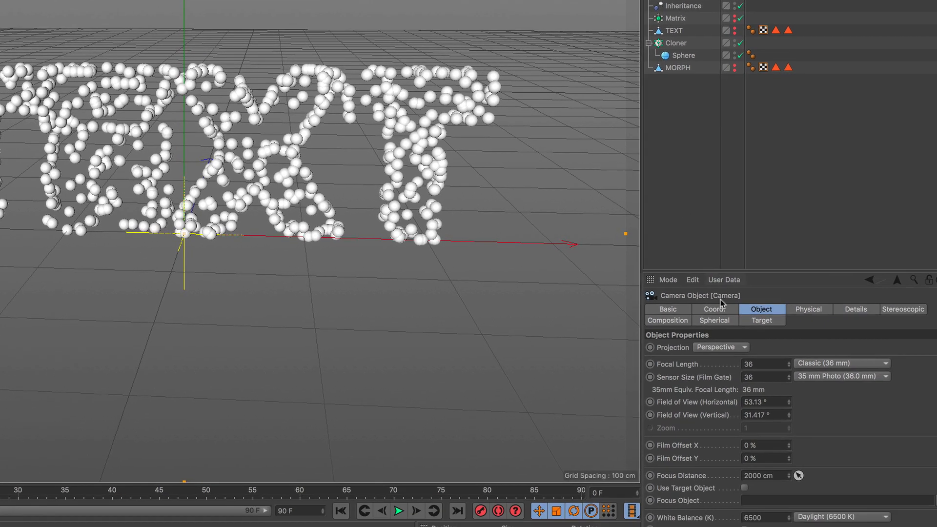
{"action": "left_click", "coordinate": [806, 385]}
{"action": "left_click_drag", "start_coordinate": [701, 336], "coordinate": [650, 335]}
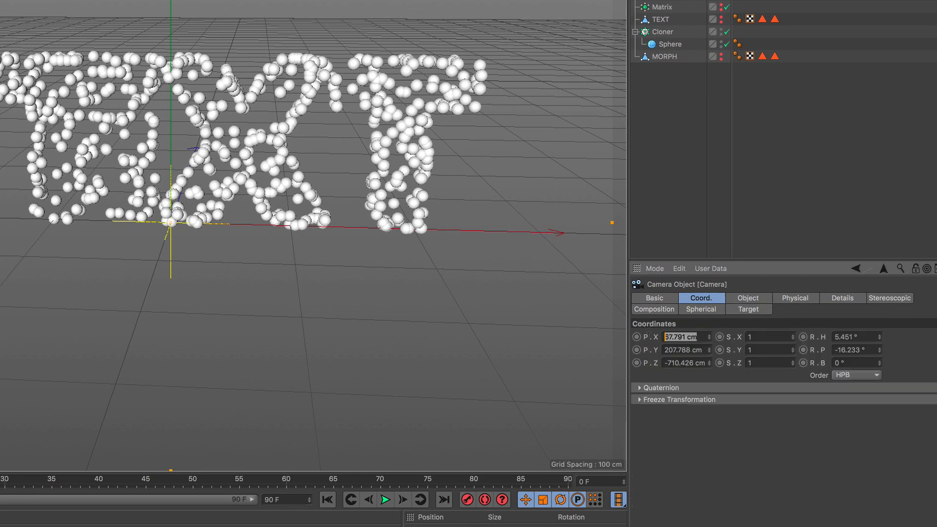
{"action": "type", "text": "0"}
{"action": "key", "text": "Return"}
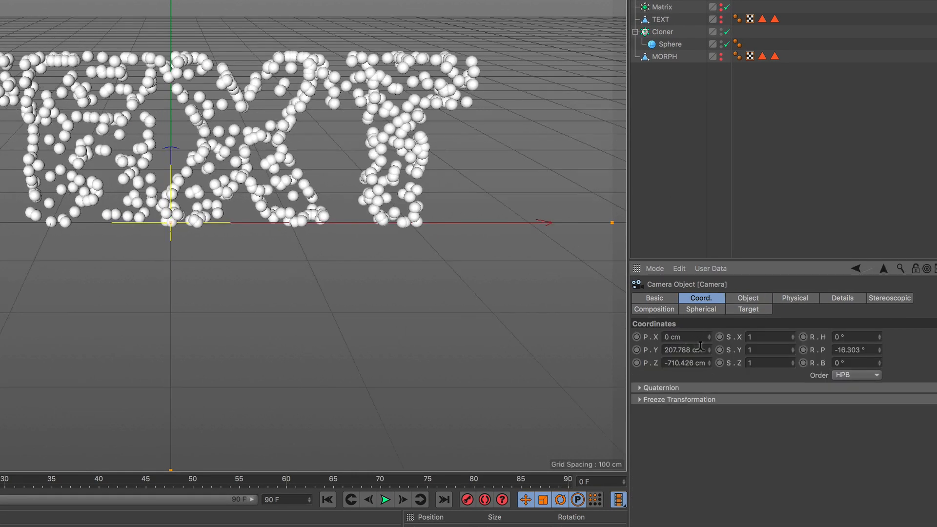
{"action": "left_click_drag", "start_coordinate": [702, 350], "coordinate": [665, 349]}
{"action": "type", "text": "0"}
{"action": "key", "text": "Return"}
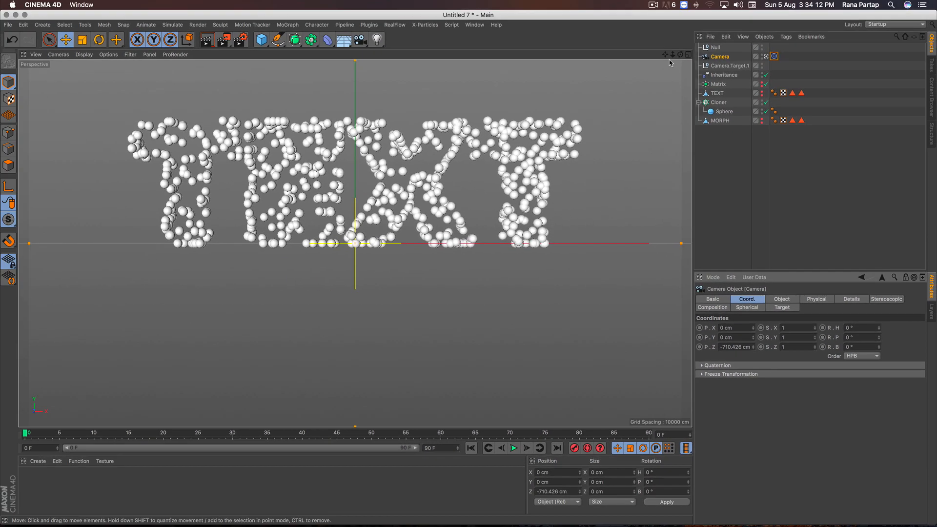
Raise the camera to about 24 cm in Y and move the target Null up to about 38.6 cm in Y
{"action": "left_click_drag", "start_coordinate": [665, 55], "coordinate": [667, 80]}
{"action": "left_click", "coordinate": [715, 47]}
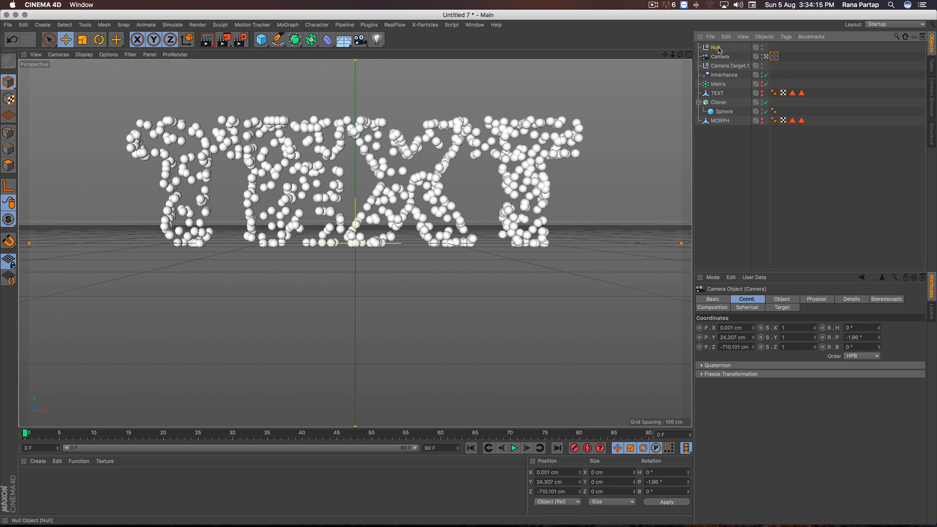
{"action": "left_click_drag", "start_coordinate": [356, 149], "coordinate": [356, 149]}
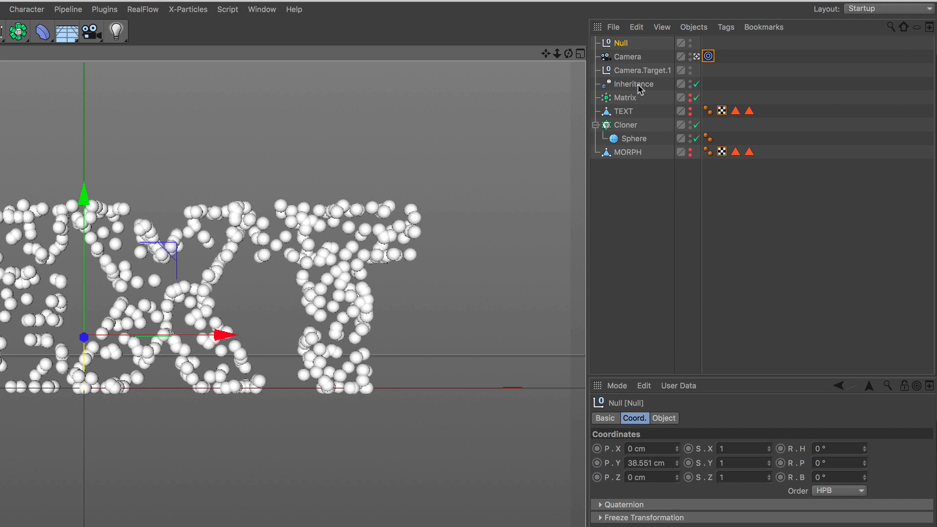
Raise the Matrix object's count to 2022
{"action": "left_click", "coordinate": [637, 86]}
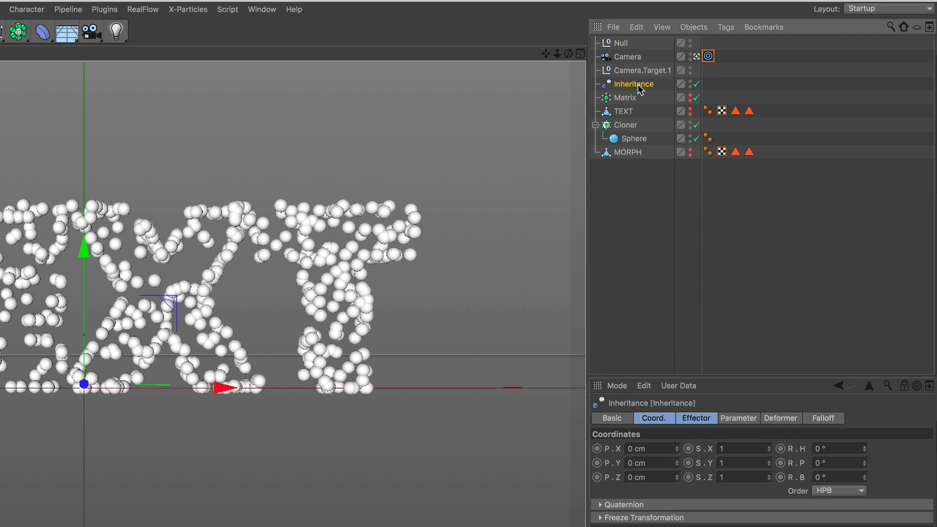
{"action": "left_click", "coordinate": [630, 98]}
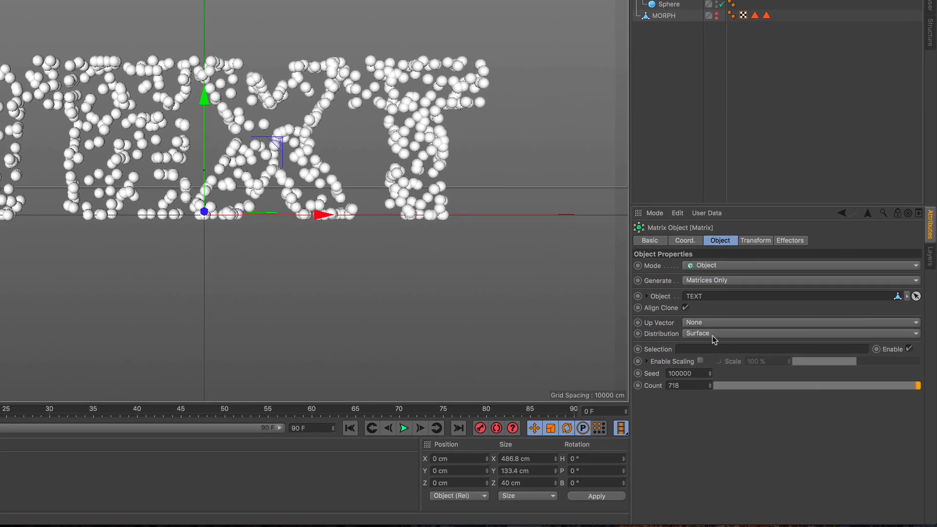
{"action": "left_click_drag", "start_coordinate": [710, 386], "coordinate": [710, 351]}
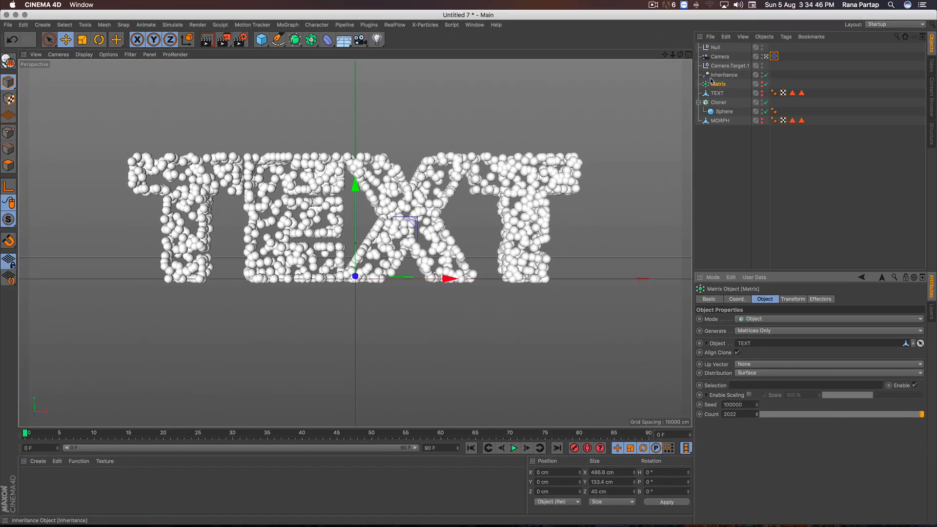
Set the Inheritance effector's strength to 0% and pull the camera back until the whole word MORPH fits the view
{"action": "left_click", "coordinate": [724, 75]}
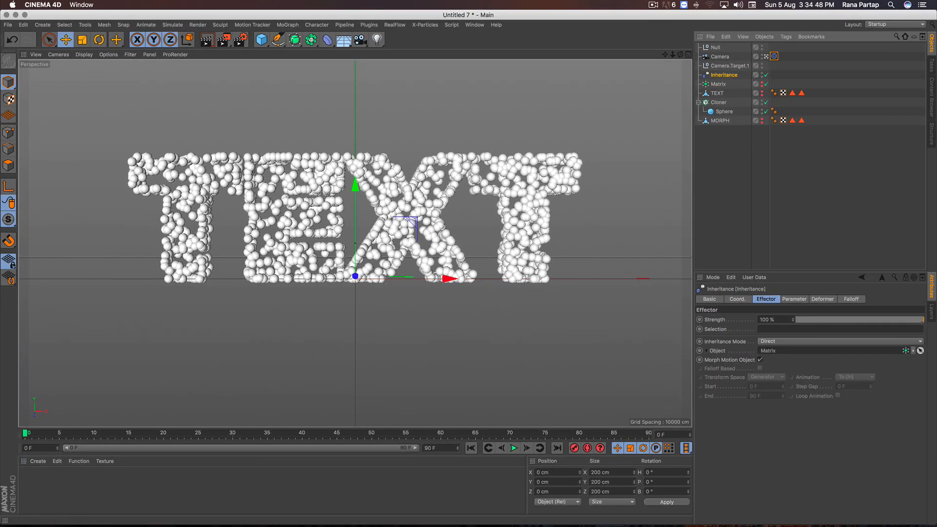
{"action": "left_click_drag", "start_coordinate": [919, 322], "coordinate": [789, 327]}
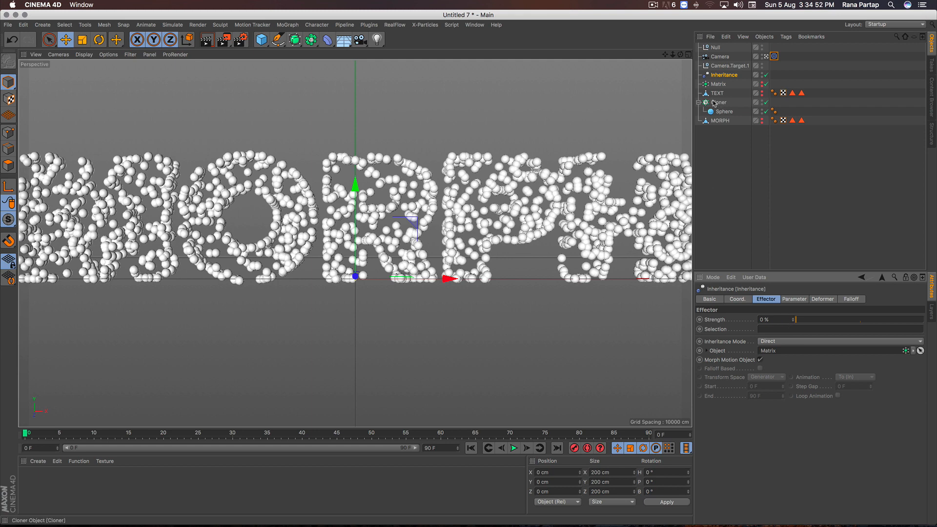
{"action": "left_click_drag", "start_coordinate": [673, 55], "coordinate": [673, 54]}
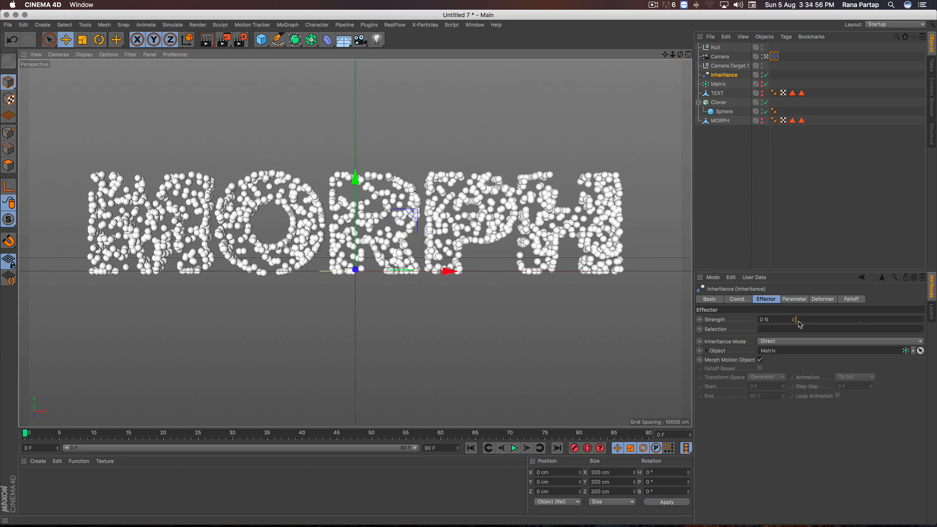
{"action": "mouse_move", "coordinate": [798, 322]}
{"action": "left_mouse_down"}
{"action": "mouse_move", "coordinate": [921, 324]}
{"action": "mouse_move", "coordinate": [790, 331]}
{"action": "left_mouse_up"}
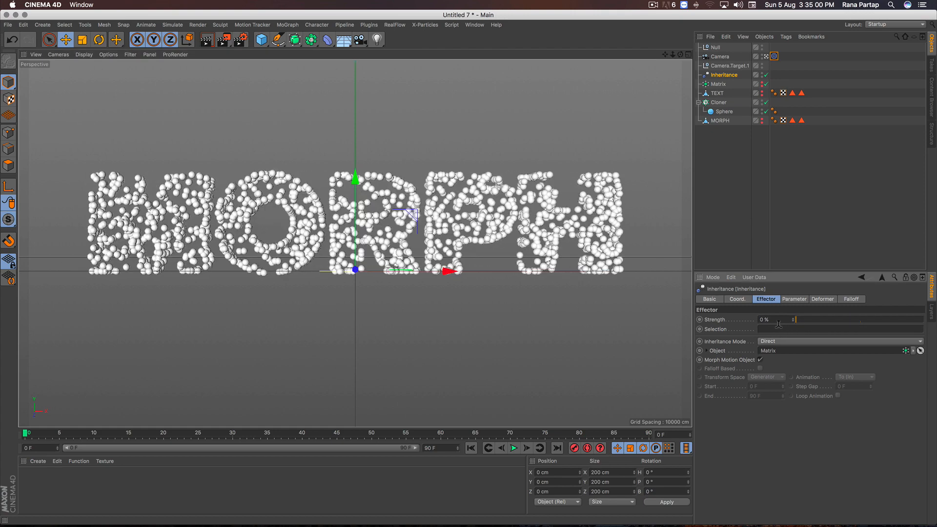
Increase the Matrix count to 2124 and the Cloner count to 2721
{"action": "left_click", "coordinate": [718, 84]}
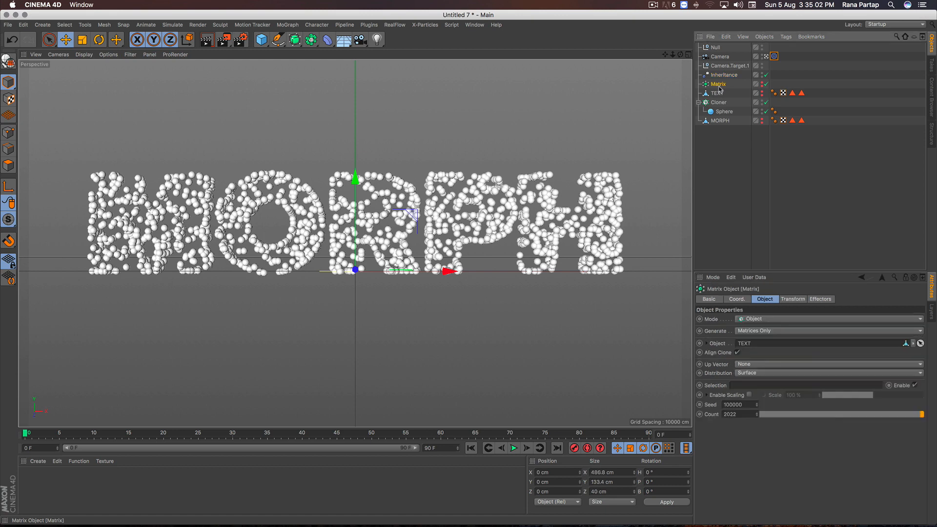
{"action": "left_click_drag", "start_coordinate": [757, 419], "coordinate": [757, 415]}
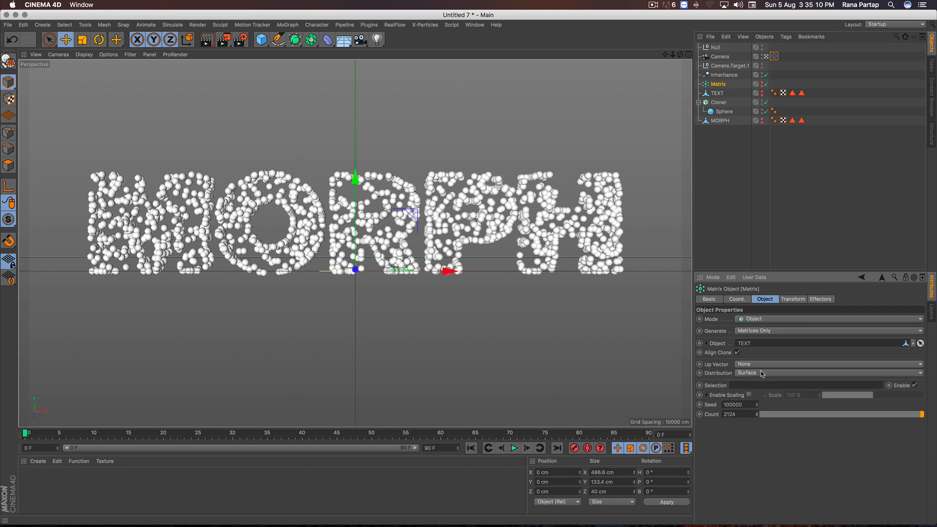
{"action": "left_click", "coordinate": [720, 102]}
{"action": "left_click_drag", "start_coordinate": [758, 433], "coordinate": [758, 410]}
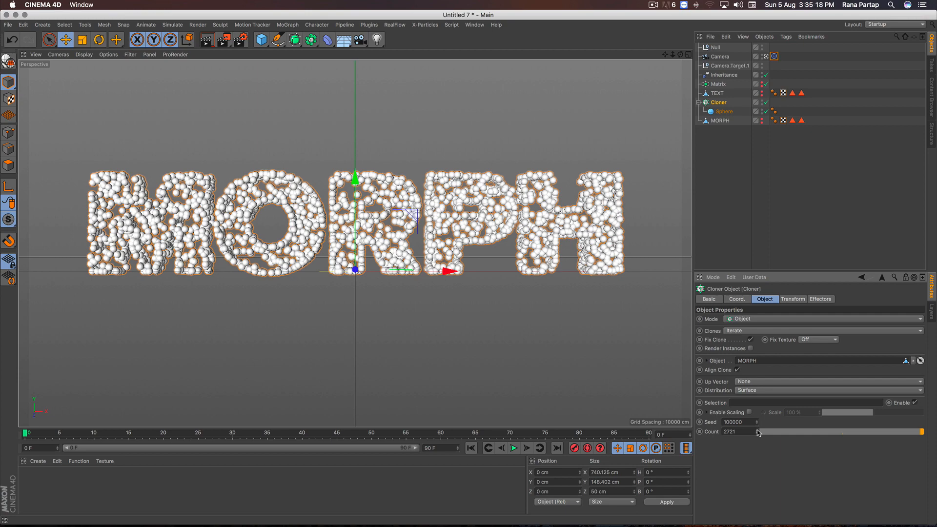
Sweep the Inheritance strength up to 100% and back to 0% to preview the denser sphere morph
{"action": "left_click", "coordinate": [724, 76]}
{"action": "left_click_drag", "start_coordinate": [800, 320], "coordinate": [936, 327]}
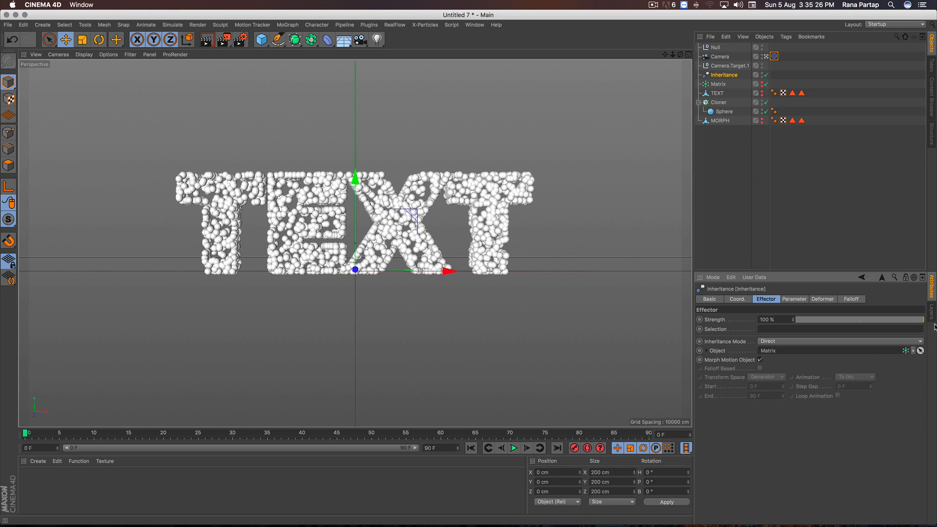
{"action": "left_click_drag", "start_coordinate": [936, 327], "coordinate": [796, 322]}
Keyframe the Inheritance strength at 0% on frame 45 and 100% on frame 80, and scrub back to frame 45
{"action": "left_click_drag", "start_coordinate": [36, 435], "coordinate": [337, 442]}
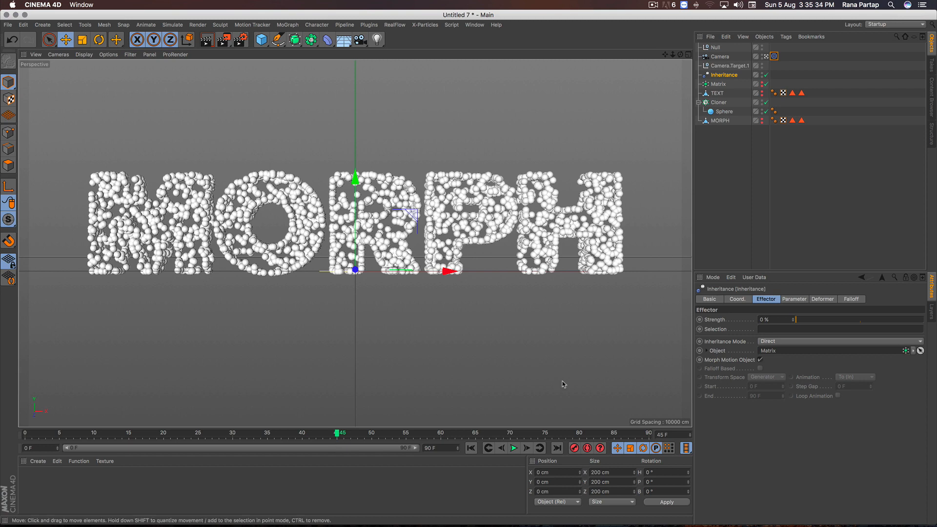
{"action": "left_click", "coordinate": [699, 320], "text": "ctrl"}
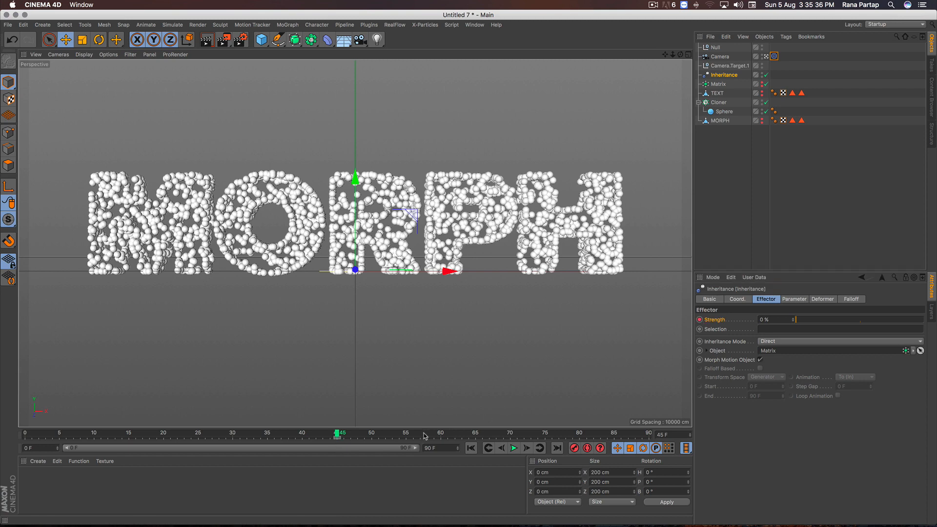
{"action": "left_click_drag", "start_coordinate": [429, 435], "coordinate": [579, 435]}
{"action": "left_click_drag", "start_coordinate": [796, 321], "coordinate": [931, 328]}
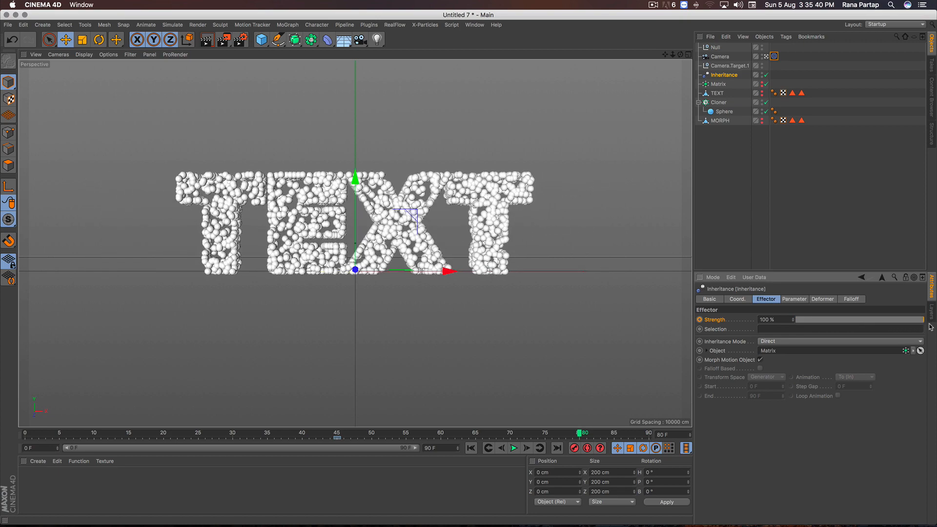
{"action": "left_click", "coordinate": [699, 320], "text": "ctrl"}
{"action": "left_click_drag", "start_coordinate": [561, 436], "coordinate": [340, 437]}
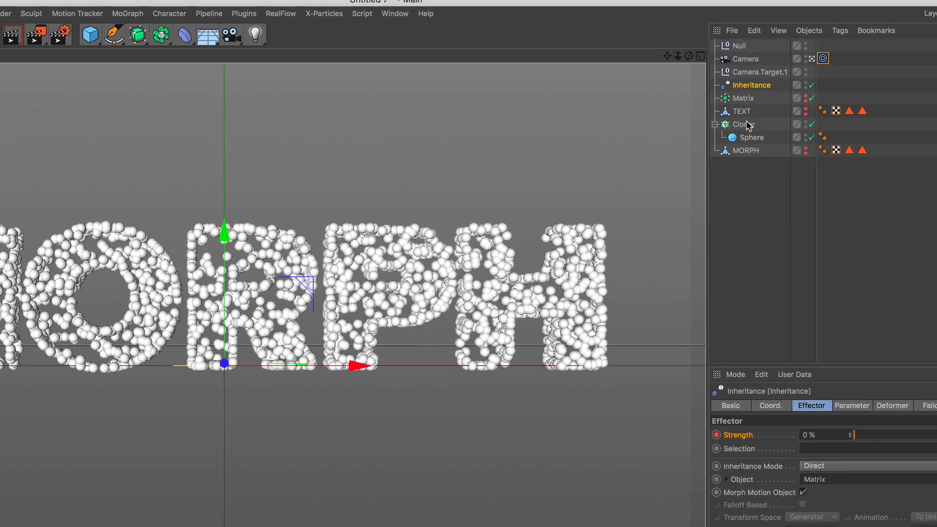
Add a Formula effector to the Cloner
{"action": "left_click", "coordinate": [722, 103]}
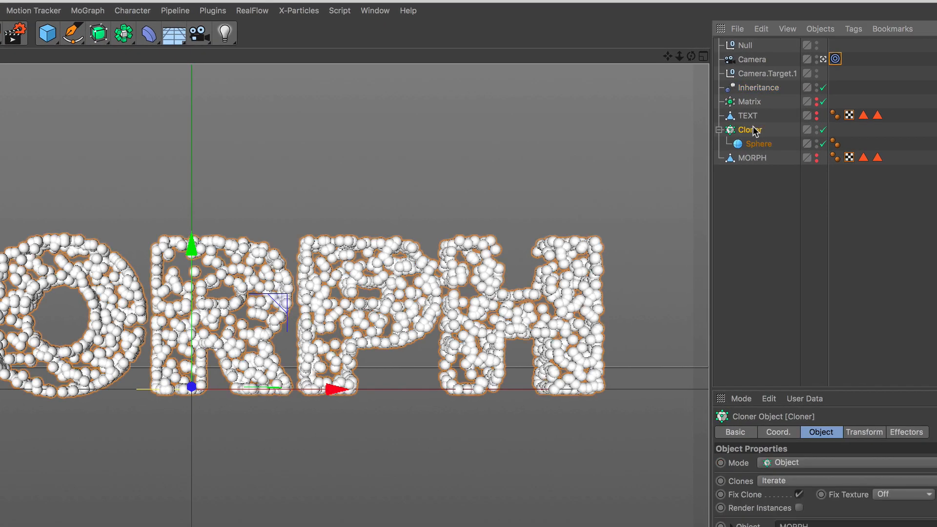
{"action": "left_click", "coordinate": [93, 12]}
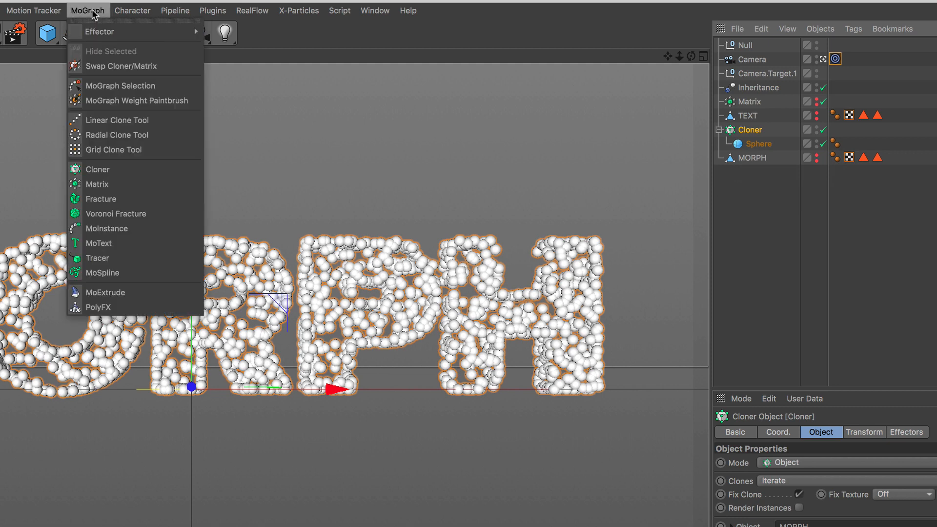
{"action": "mouse_move", "coordinate": [97, 31]}
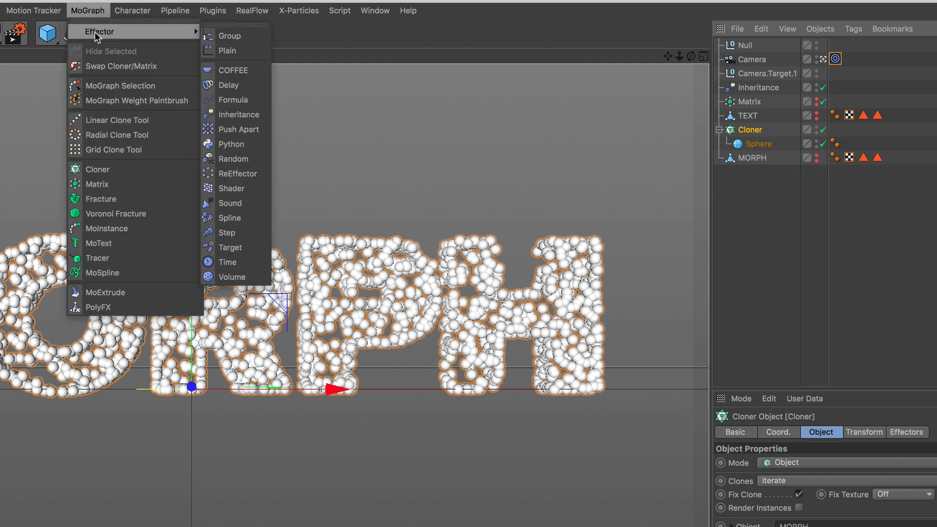
{"action": "left_click", "coordinate": [251, 100]}
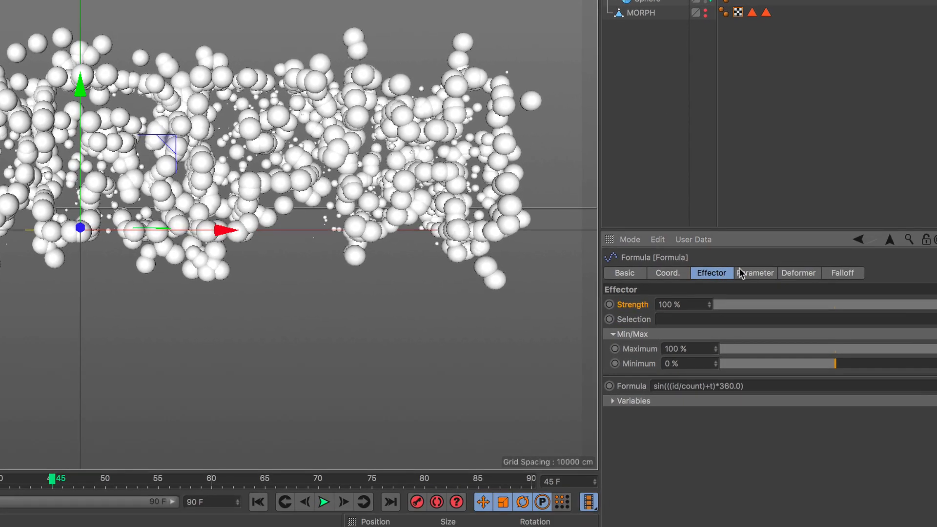
Limit the Formula effector's transform to position only and set its P.X to 0 cm
{"action": "left_click", "coordinate": [741, 274]}
{"action": "left_click", "coordinate": [792, 330]}
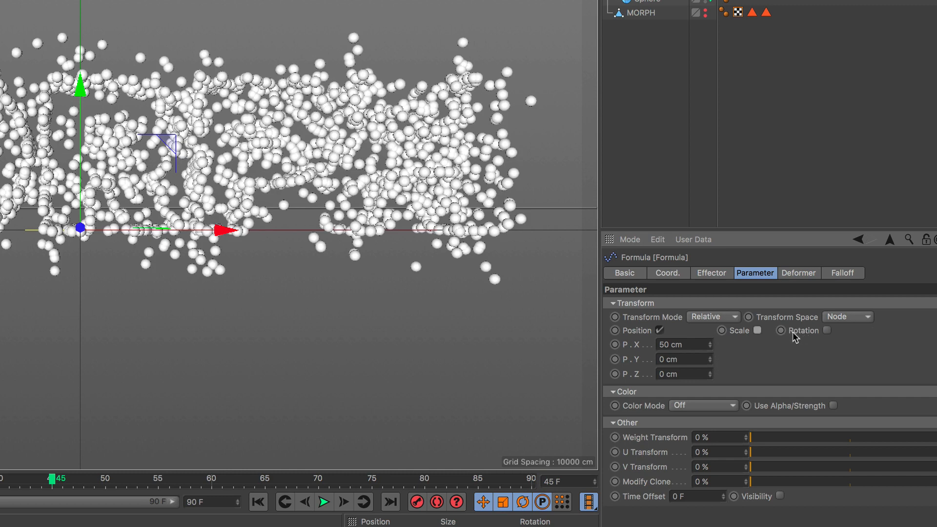
{"action": "left_click_drag", "start_coordinate": [688, 345], "coordinate": [609, 343]}
{"action": "type", "text": "0"}
{"action": "key", "text": "Return"}
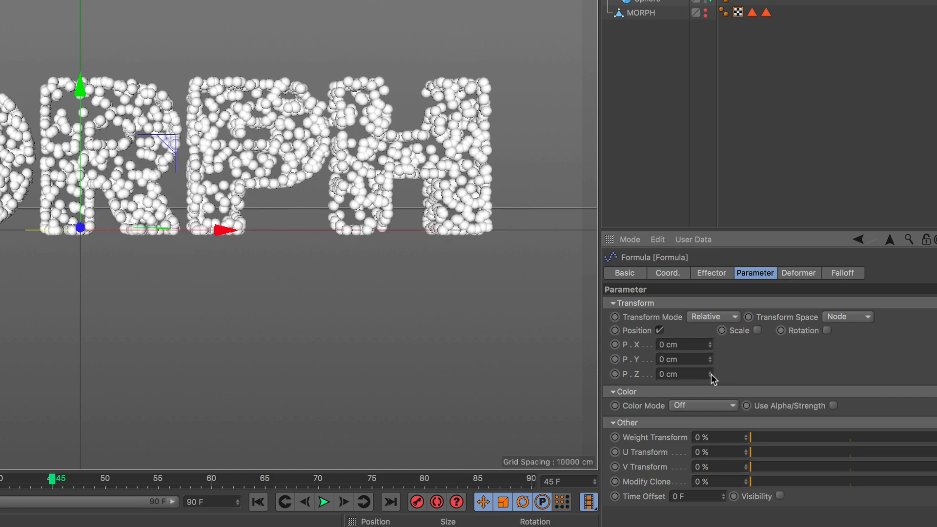
Set the Formula effector's P.Z to about 556 cm and keyframe it on frame 0
{"action": "left_click_drag", "start_coordinate": [711, 374], "coordinate": [795, 374]}
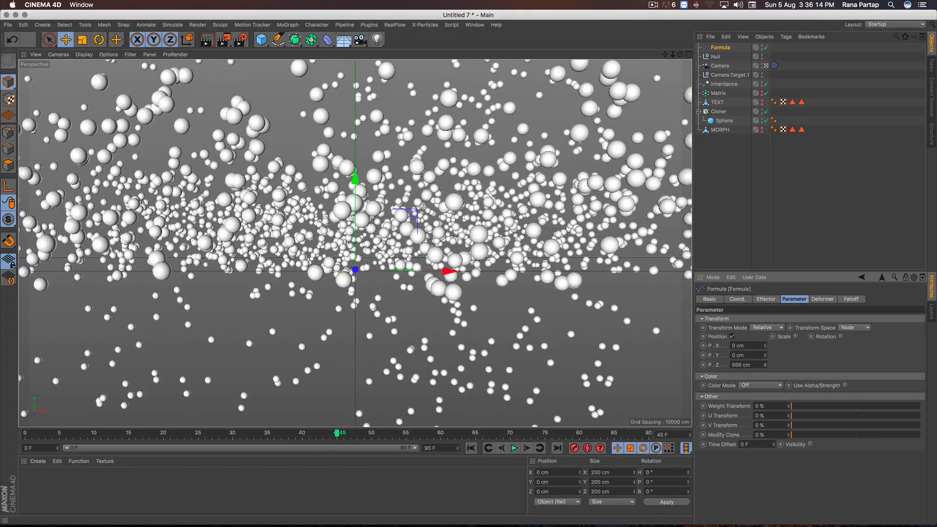
{"action": "left_click_drag", "start_coordinate": [303, 438], "coordinate": [23, 437]}
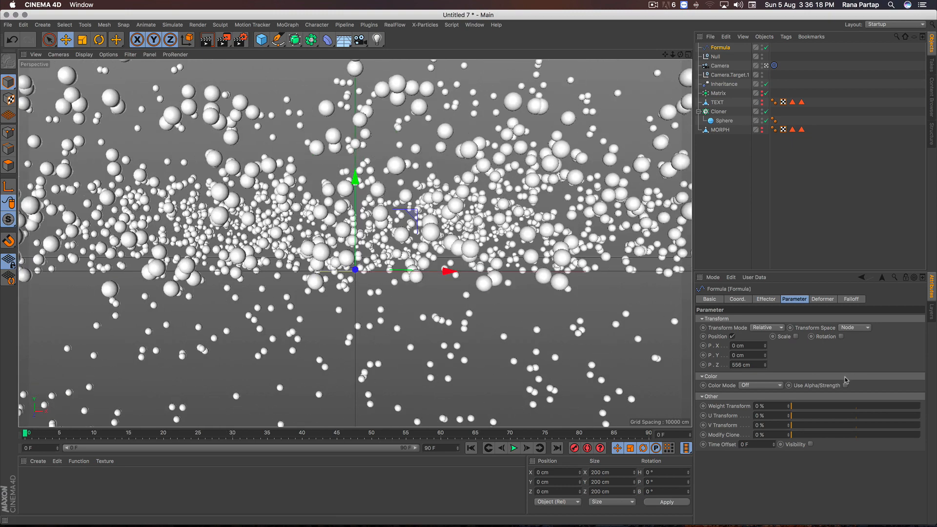
{"action": "left_click", "coordinate": [703, 365], "text": "ctrl"}
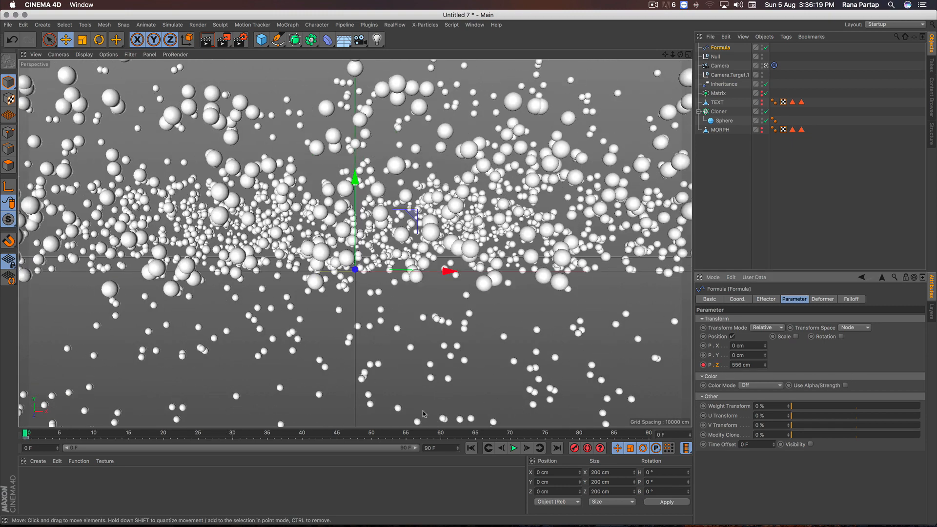
Keyframe the Formula effector's P.Z at 0 cm on frame 40
{"action": "left_click", "coordinate": [303, 435]}
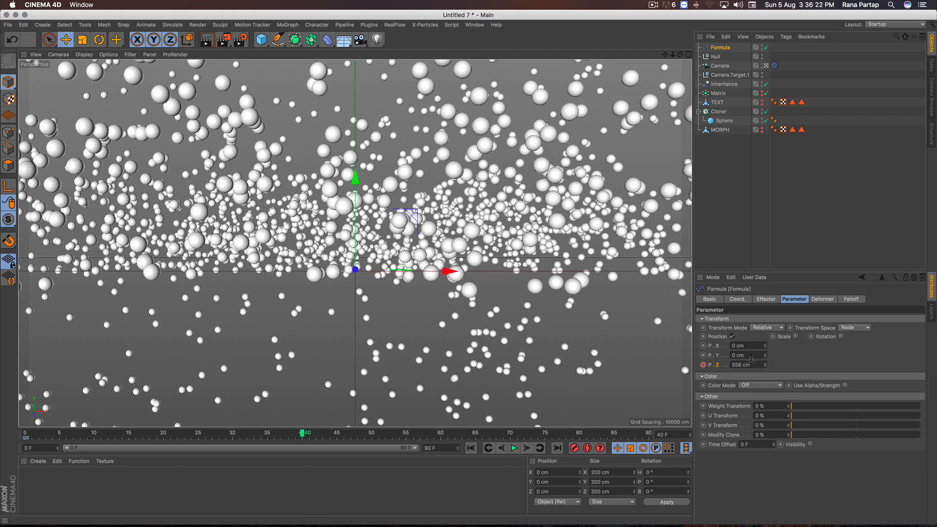
{"action": "double_click", "coordinate": [751, 365]}
{"action": "type", "text": "0"}
{"action": "key", "text": "Return"}
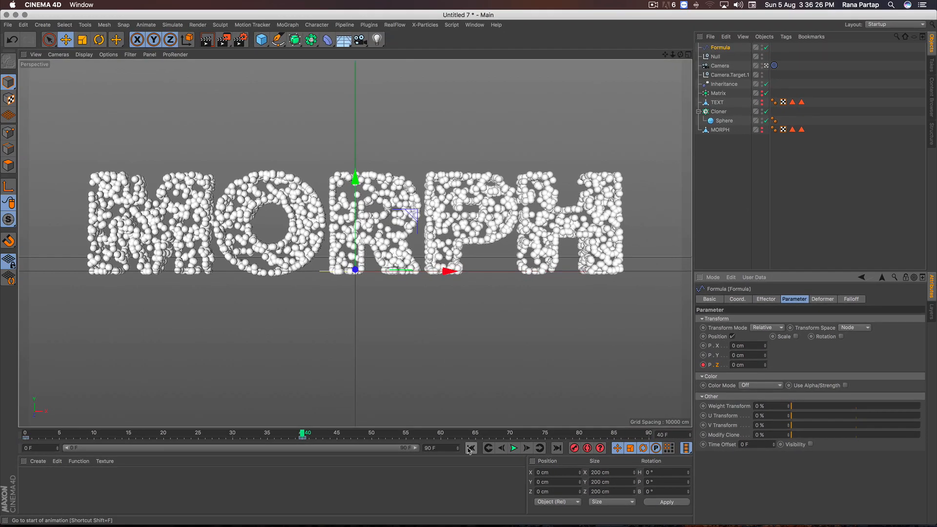
Play back the animation to review the spheres gathering into MORPH and changing into TEXT
{"action": "left_click", "coordinate": [381, 440]}
{"action": "left_click", "coordinate": [439, 444]}
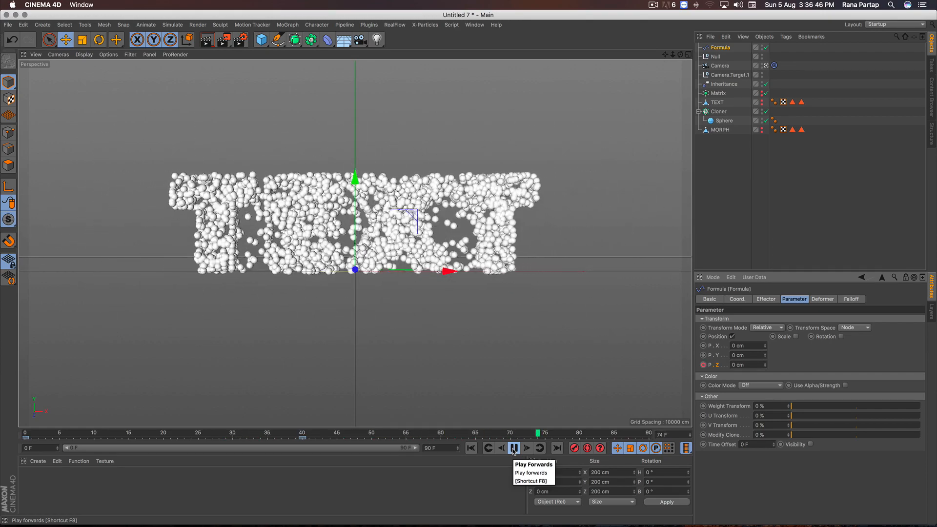
{"action": "left_click", "coordinate": [513, 448]}
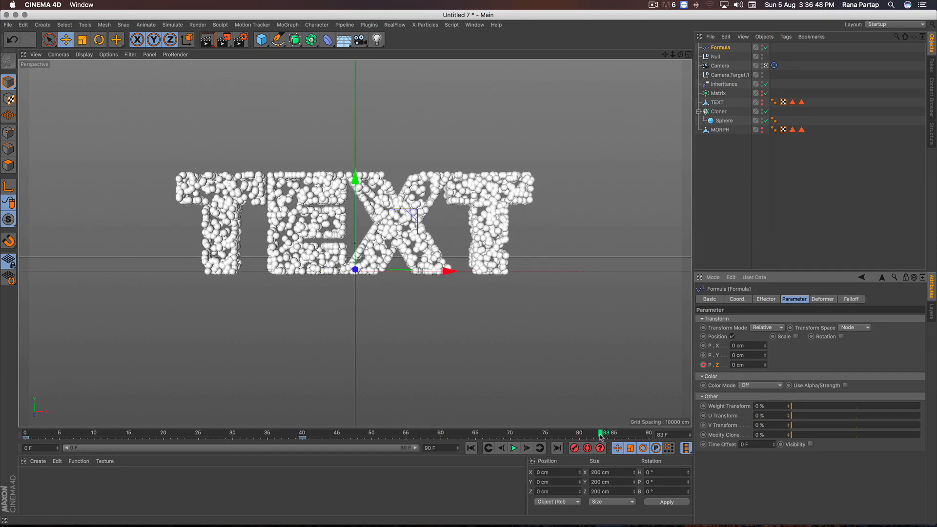
Keyframe the camera's front view of TEXT on frame 80 and return to frame 0
{"action": "left_click", "coordinate": [581, 434]}
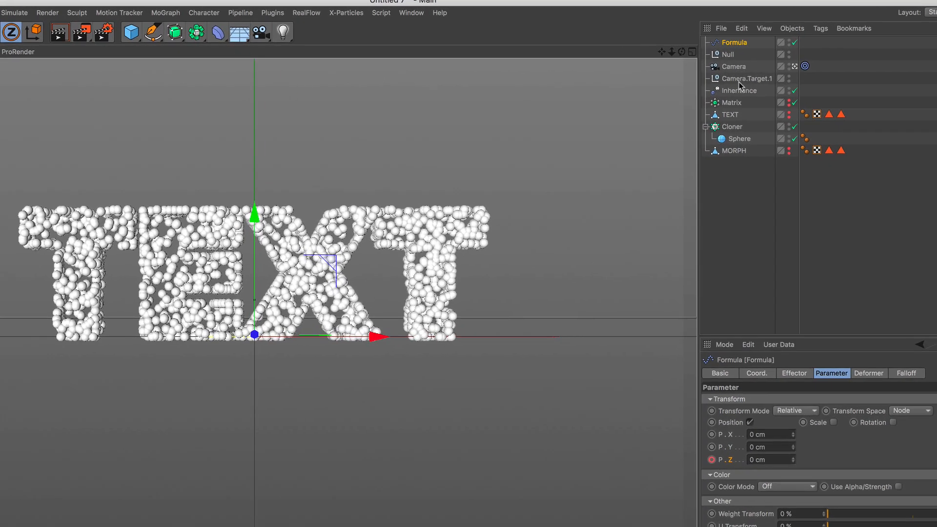
{"action": "left_click", "coordinate": [739, 67]}
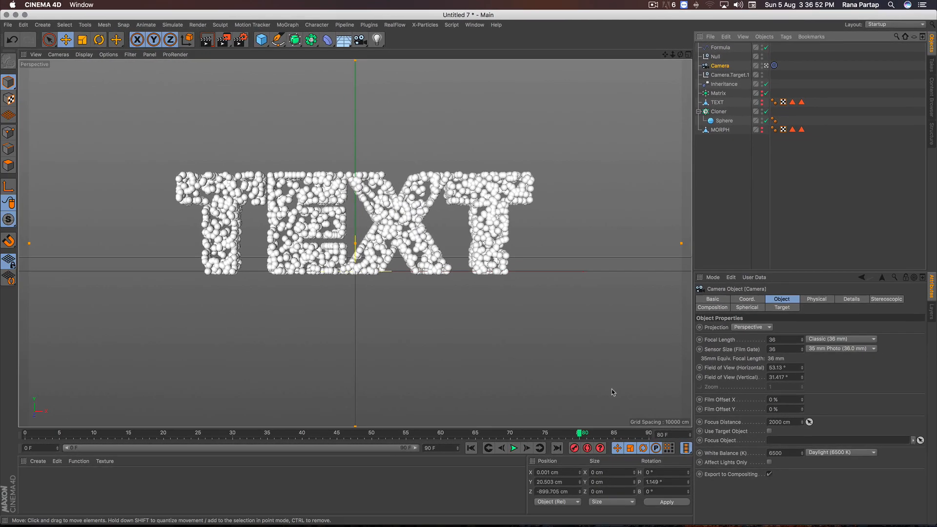
{"action": "left_click_drag", "start_coordinate": [578, 436], "coordinate": [18, 446]}
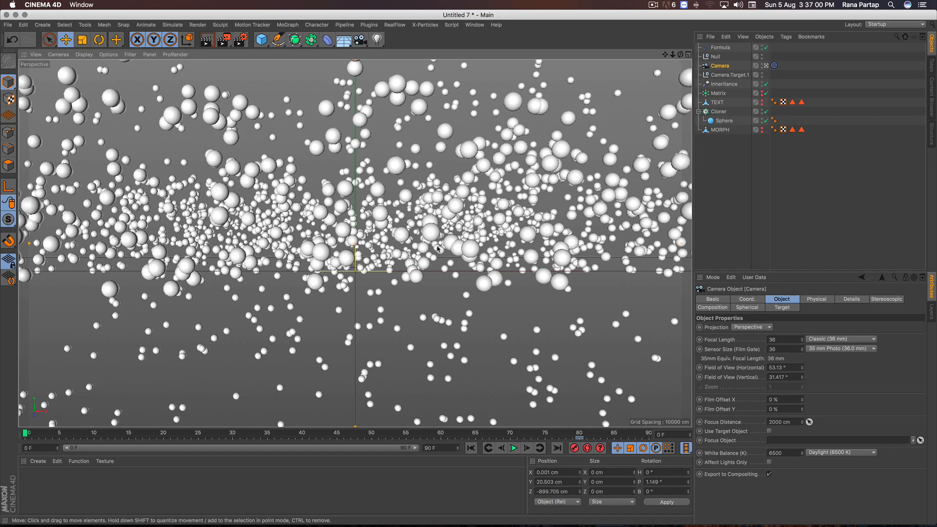
Orbit and pull back the camera on frame 0 to a raised, angled view of the scattered spheres and keyframe it
{"action": "left_click_drag", "start_coordinate": [424, 268], "coordinate": [512, 255], "text": "alt"}
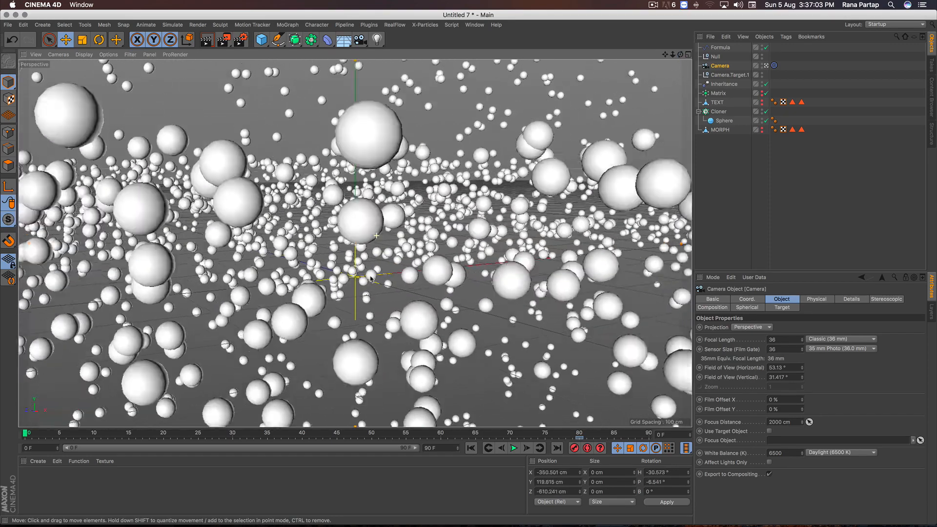
{"action": "right_click_drag", "start_coordinate": [512, 255], "coordinate": [344, 387], "text": "alt"}
{"action": "left_click_drag", "start_coordinate": [358, 287], "coordinate": [391, 292], "text": "alt"}
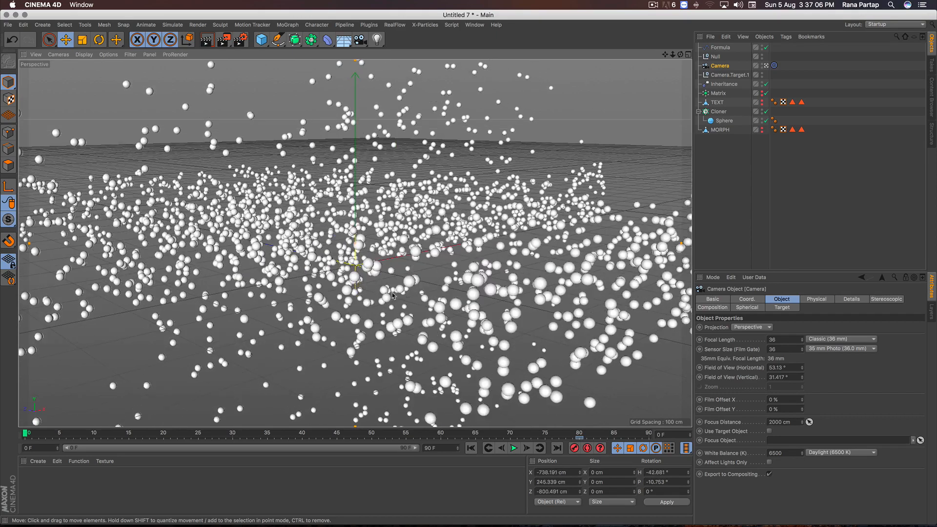
{"action": "right_click_drag", "start_coordinate": [392, 292], "coordinate": [356, 259], "text": "alt"}
{"action": "left_click_drag", "start_coordinate": [356, 259], "coordinate": [368, 293], "text": "alt"}
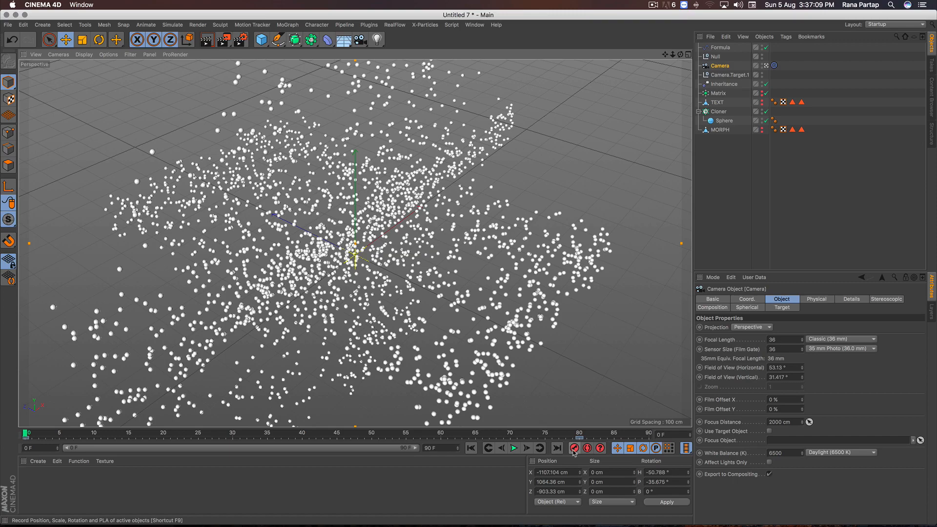
Play back the animation with the camera move and scrub back to frame 56
{"action": "left_click", "coordinate": [514, 449]}
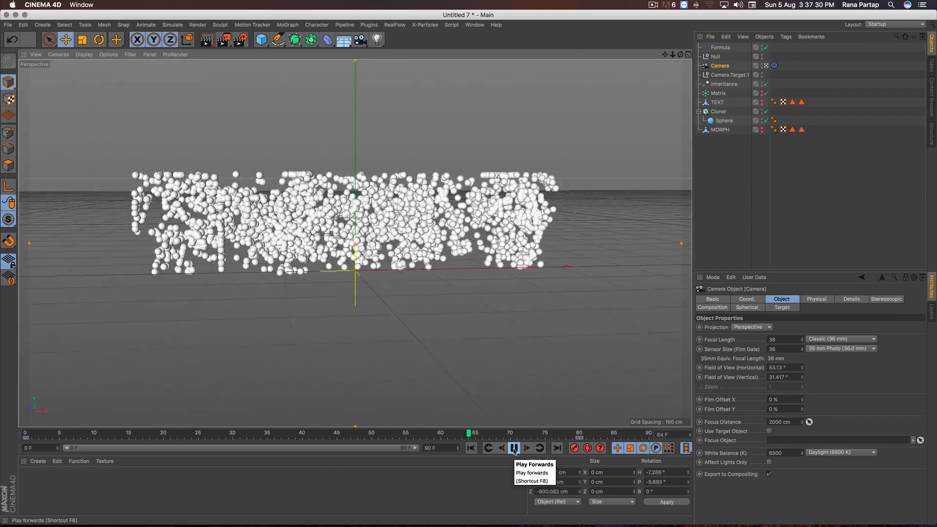
{"action": "left_click", "coordinate": [514, 449]}
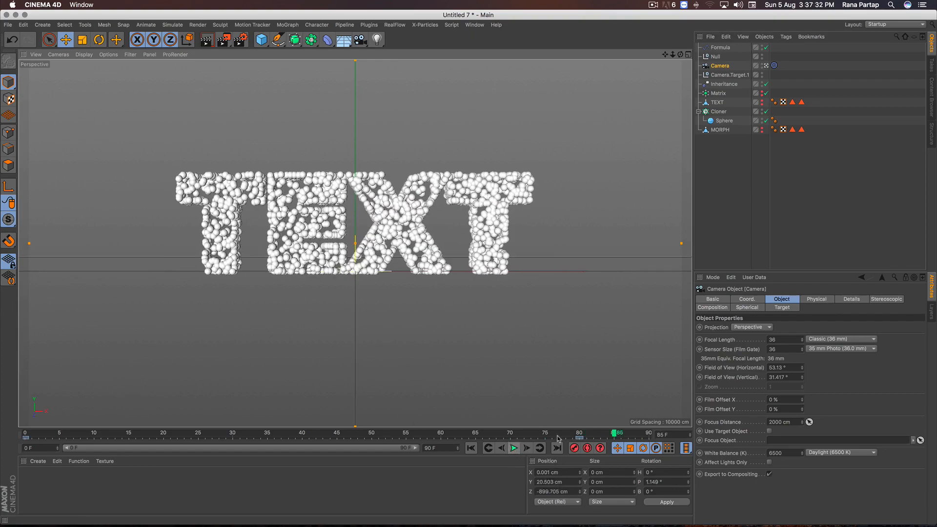
{"action": "left_click_drag", "start_coordinate": [566, 435], "coordinate": [414, 435]}
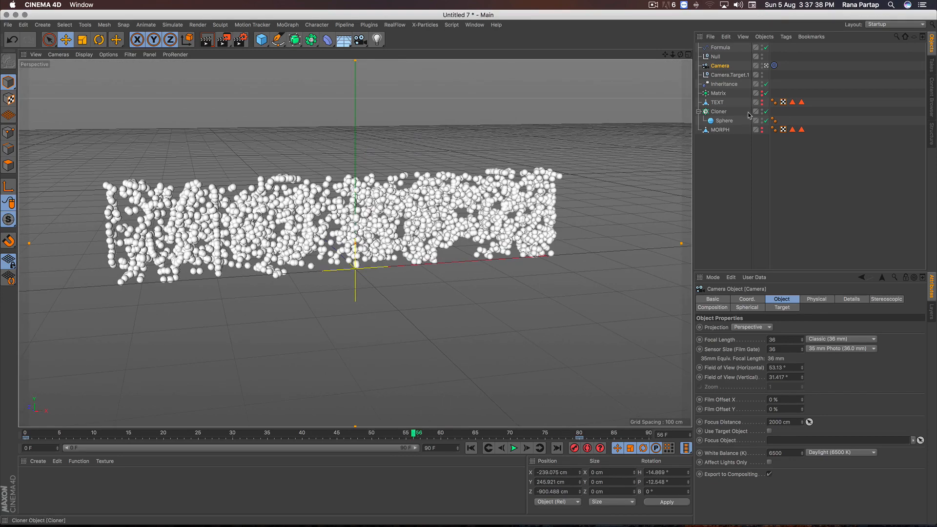
Move the Inheritance effector's starting strength keyframe to frame 56 and play back the adjusted timing
{"action": "left_click", "coordinate": [724, 84]}
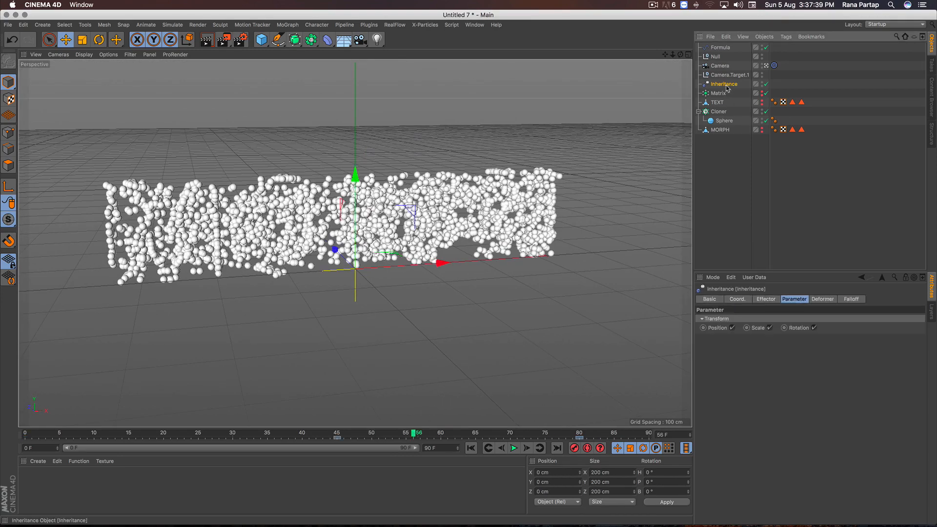
{"action": "left_click", "coordinate": [351, 438]}
{"action": "left_click_drag", "start_coordinate": [373, 442], "coordinate": [413, 437]}
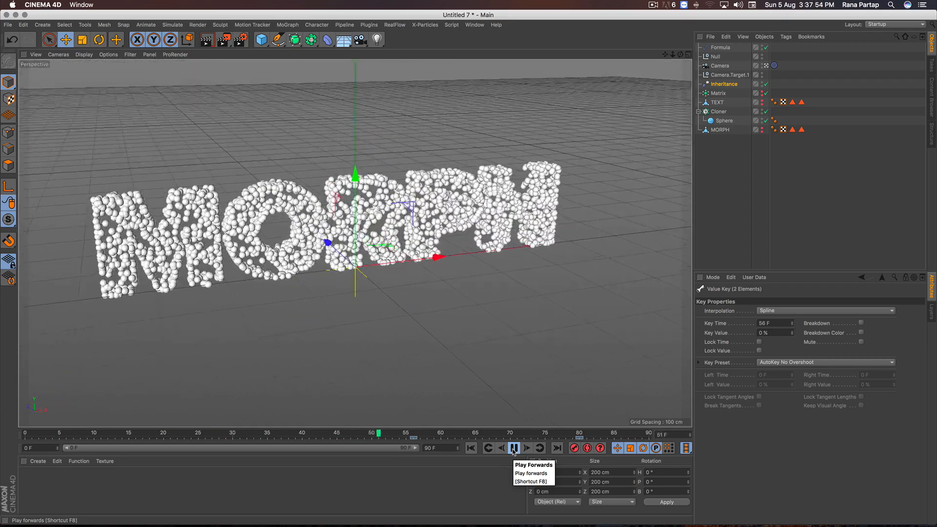
{"action": "left_click", "coordinate": [514, 448]}
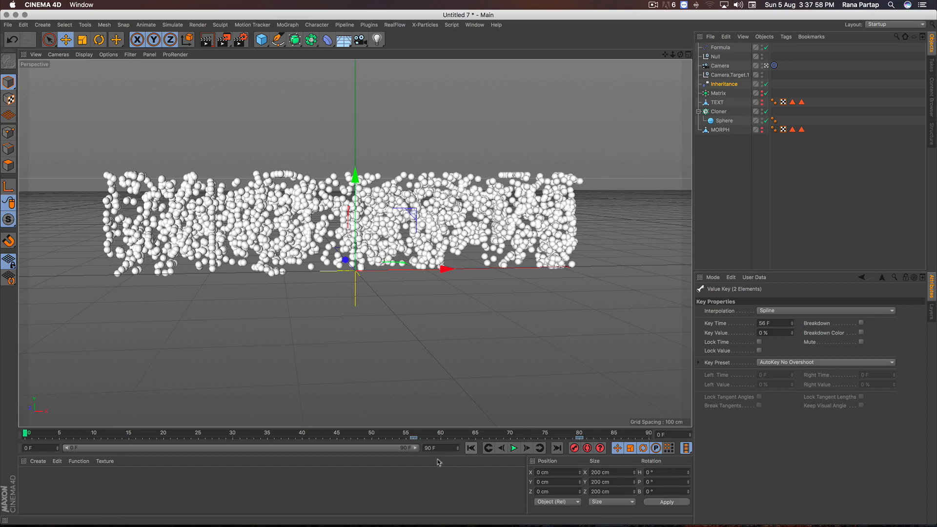
Raise the Formula effector's P.Z to about 1512 cm on frame 0 and update its keyframe
{"action": "left_click", "coordinate": [722, 47]}
{"action": "left_click_drag", "start_coordinate": [766, 365], "coordinate": [765, 339]}
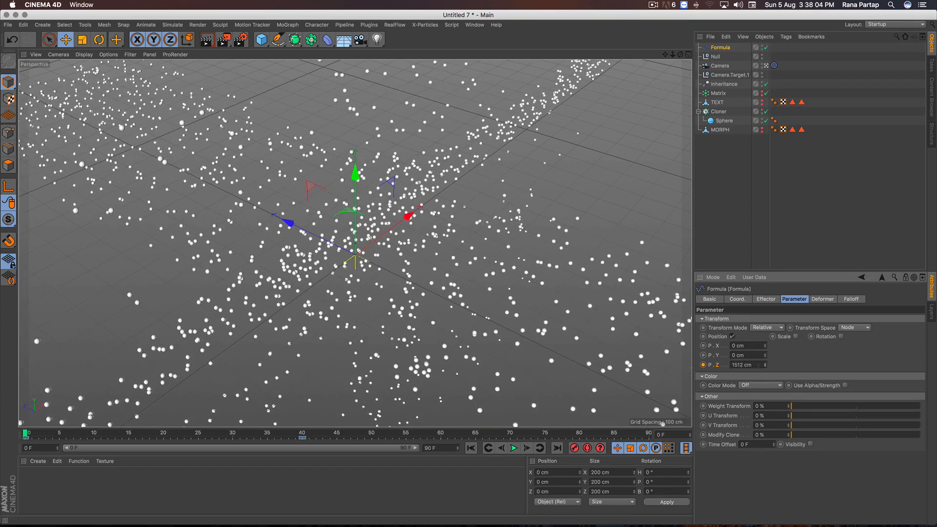
{"action": "left_click", "coordinate": [704, 365]}
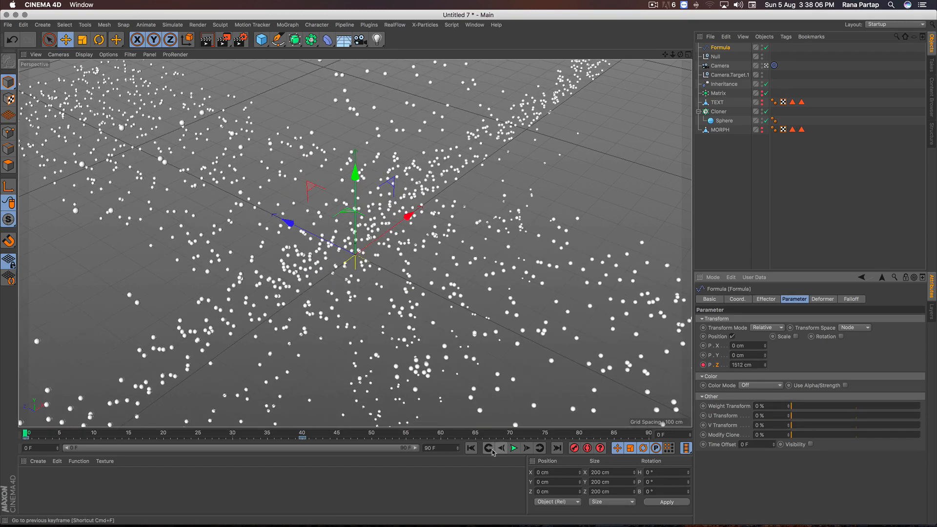
Play back the animation with the wider sphere scatter, stop on frame 84 and render the view
{"action": "left_click", "coordinate": [512, 448]}
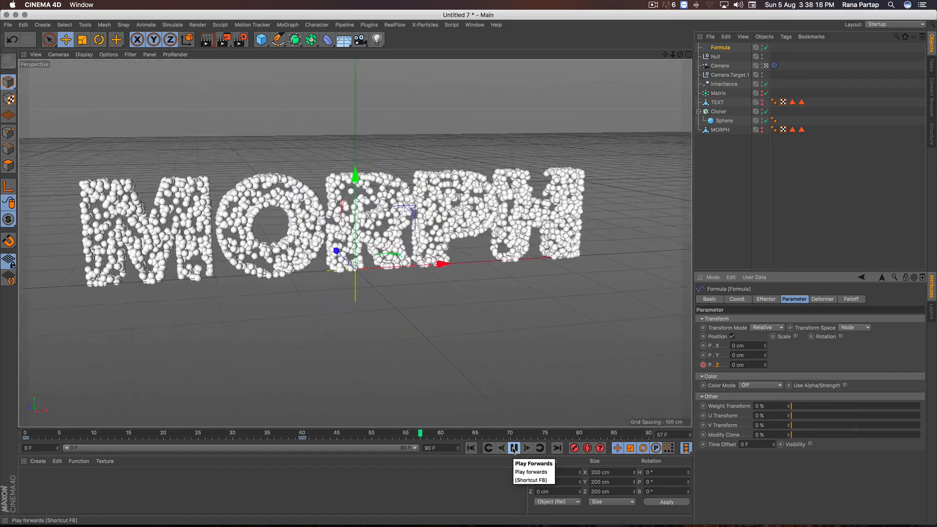
{"action": "left_click", "coordinate": [514, 449]}
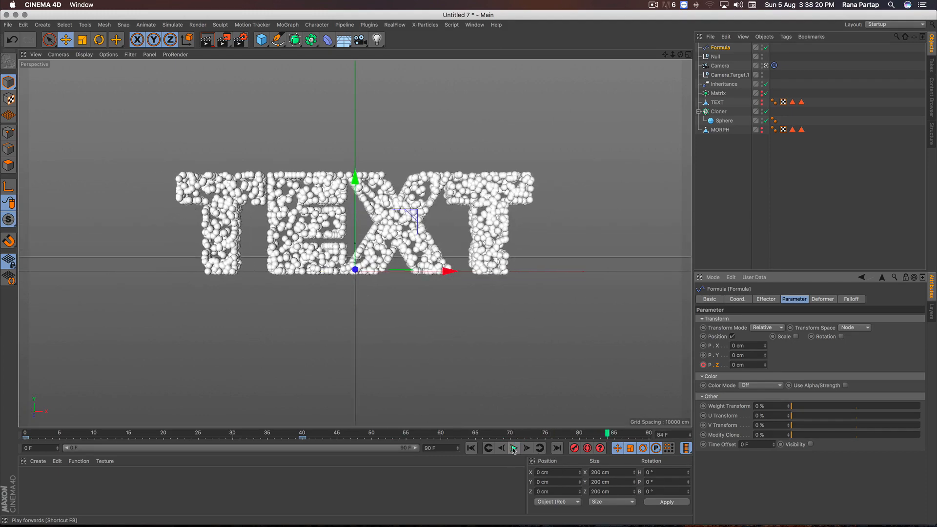
{"action": "left_click", "coordinate": [206, 39]}
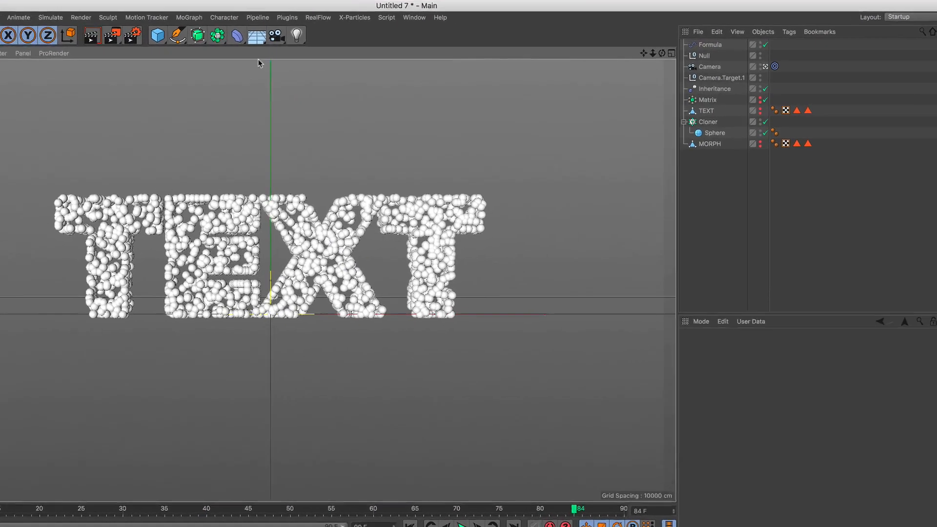
Add a Floor object and lower it to about -5.7 cm in Y, beneath the sphere text
{"action": "left_click", "coordinate": [343, 40]}
{"action": "left_click", "coordinate": [235, 56]}
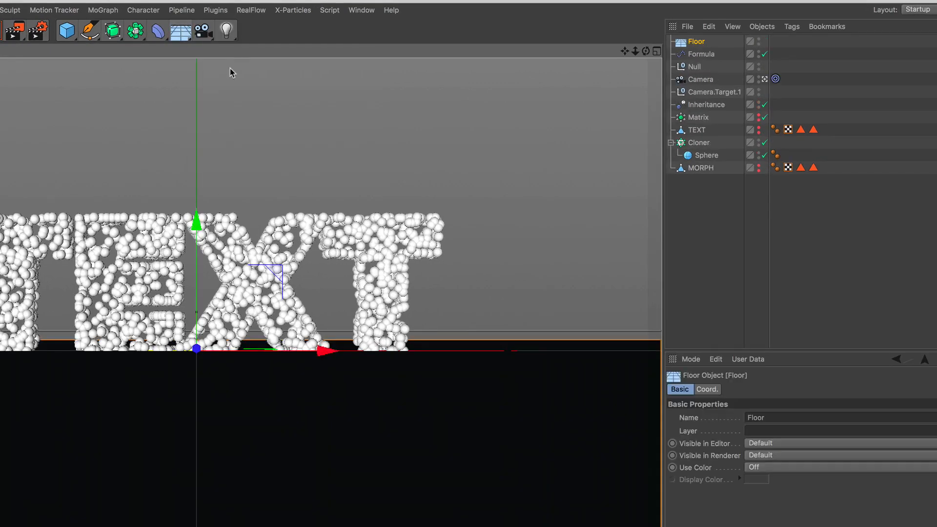
{"action": "left_click_drag", "start_coordinate": [356, 185], "coordinate": [356, 186]}
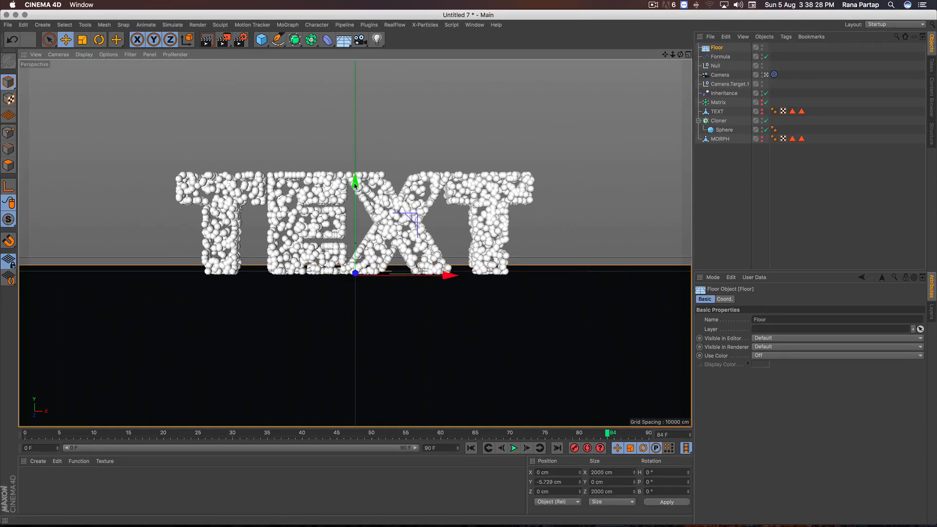
Add the Ambient Occlusion effect to the render settings and test-render the TEXT view
{"action": "left_click", "coordinate": [244, 42]}
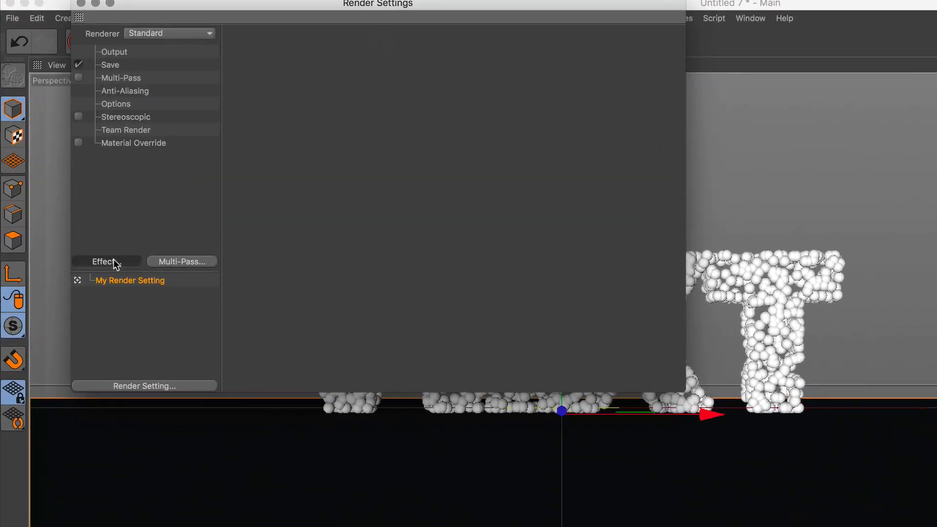
{"action": "left_click", "coordinate": [79, 180]}
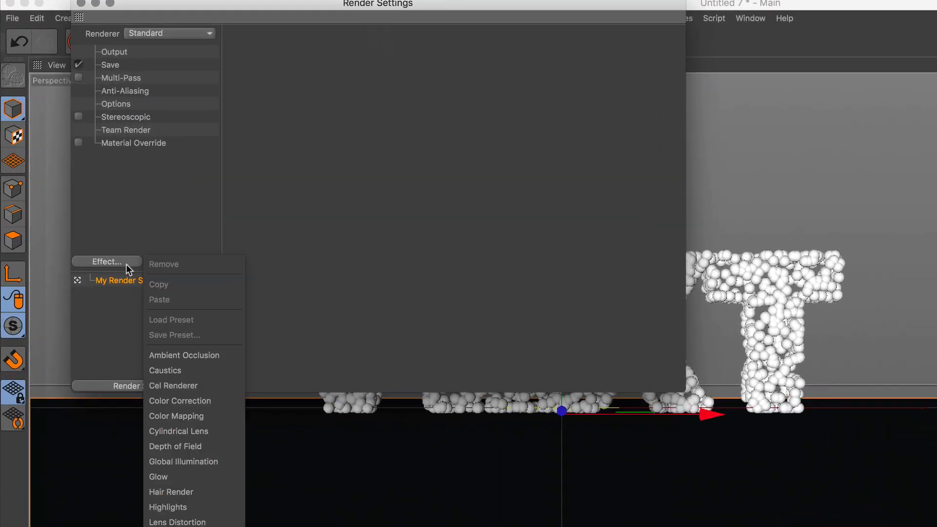
{"action": "left_click", "coordinate": [202, 356]}
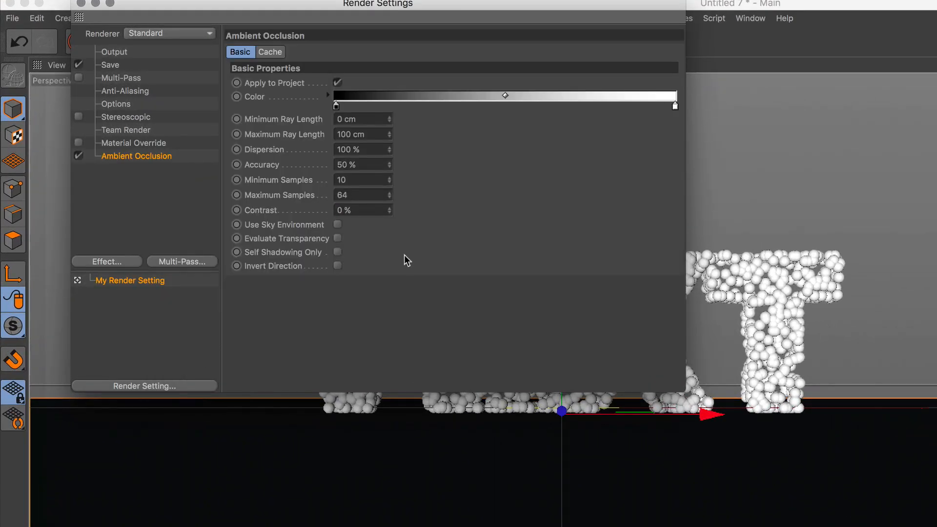
{"action": "type", "text": "5"}
{"action": "key", "text": "Return"}
{"action": "left_click", "coordinate": [82, 4]}
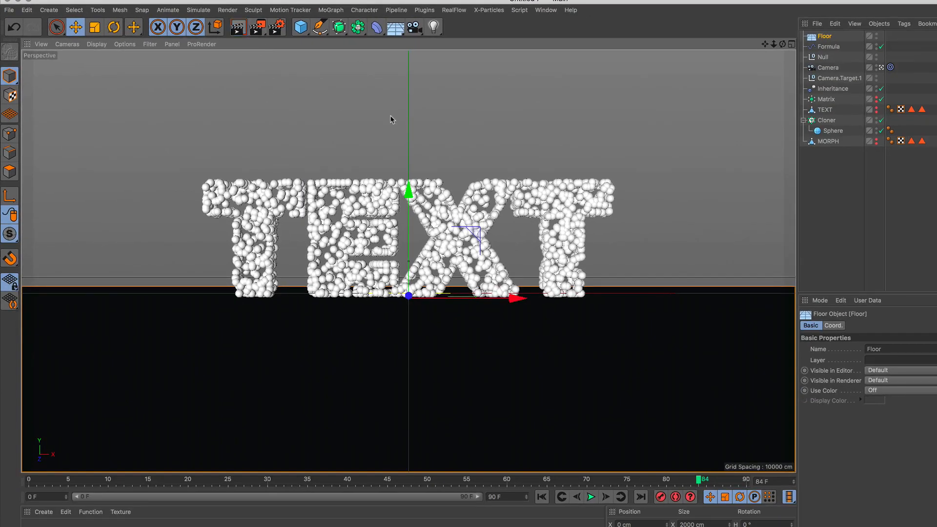
{"action": "key", "text": "super+r"}
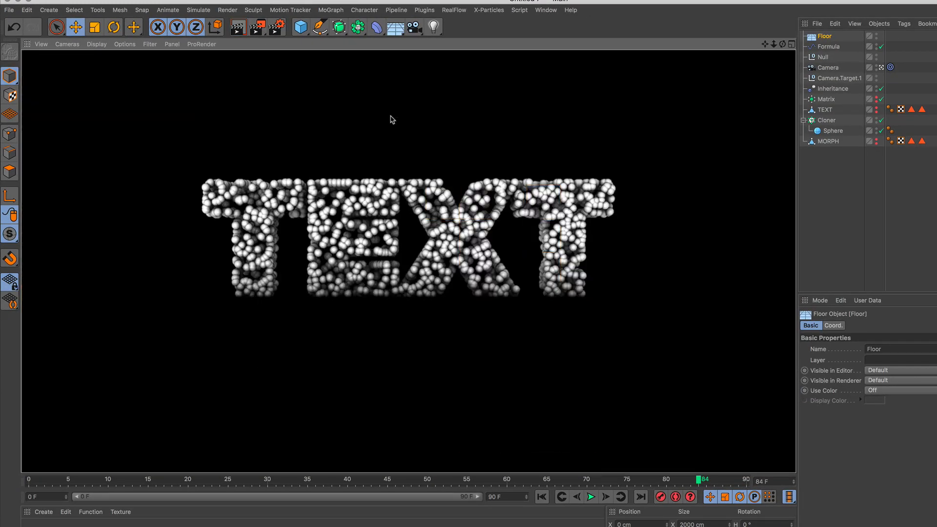
{"action": "left_click", "coordinate": [382, 62]}
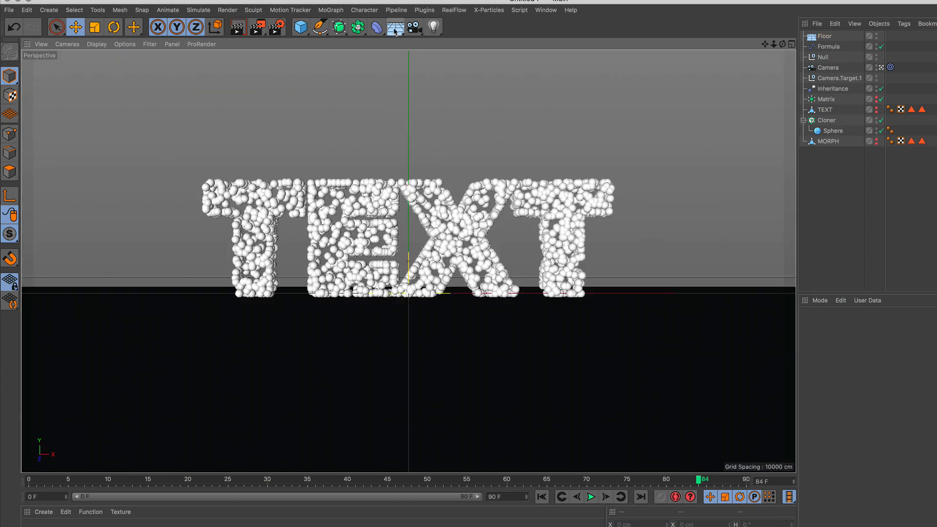
Add a Sky object to the scene and create a new standard material
{"action": "left_click_drag", "start_coordinate": [395, 30], "coordinate": [451, 63]}
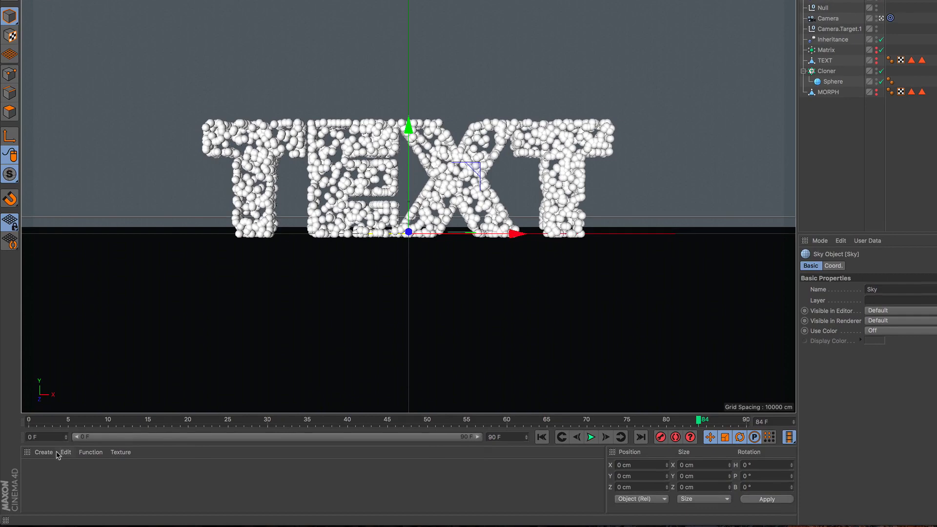
{"action": "left_click", "coordinate": [44, 512]}
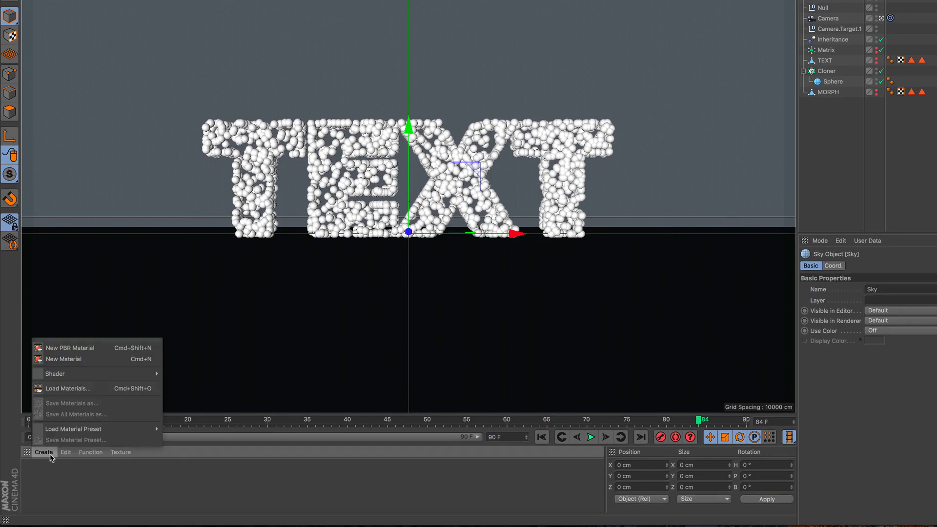
{"action": "mouse_move", "coordinate": [89, 430]}
{"action": "left_click", "coordinate": [90, 360]}
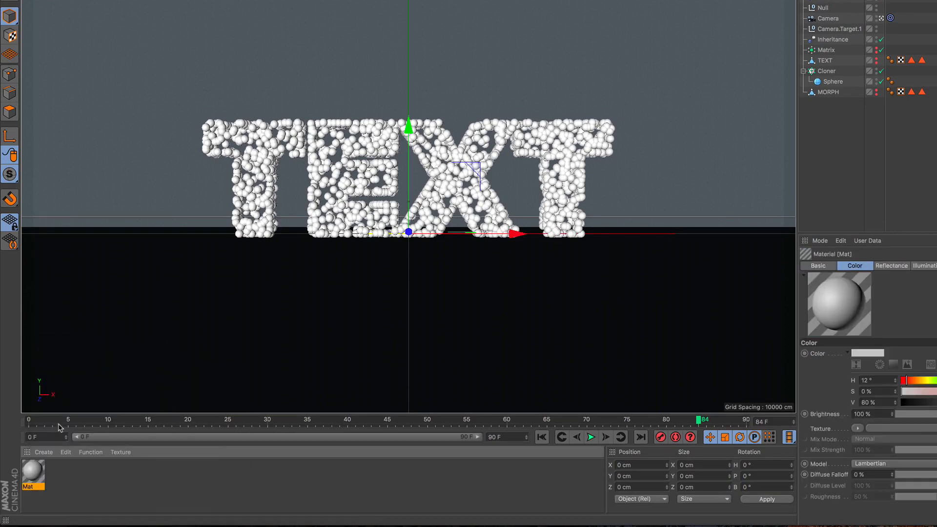
Disable the new material's Reflectance channel and load a Gradient shader as its color texture
{"action": "double_click", "coordinate": [33, 472]}
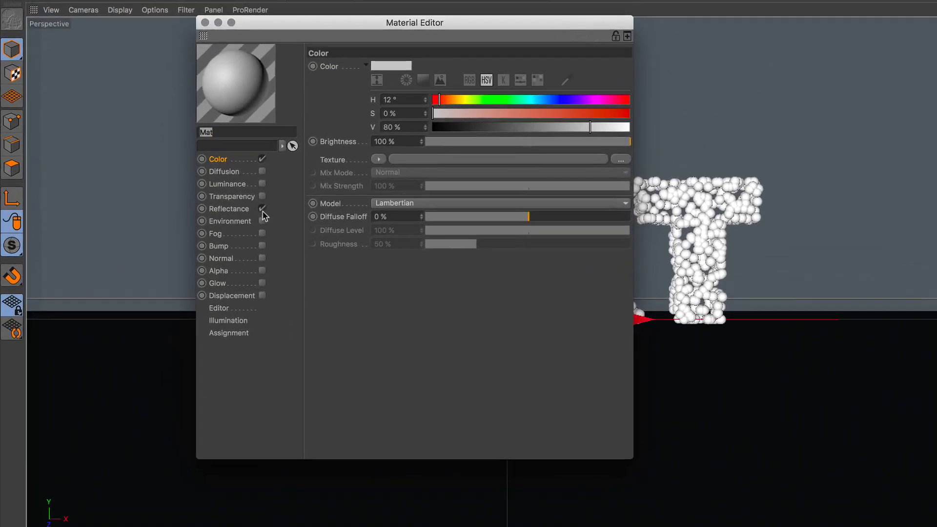
{"action": "left_click", "coordinate": [379, 160]}
{"action": "left_click", "coordinate": [412, 306]}
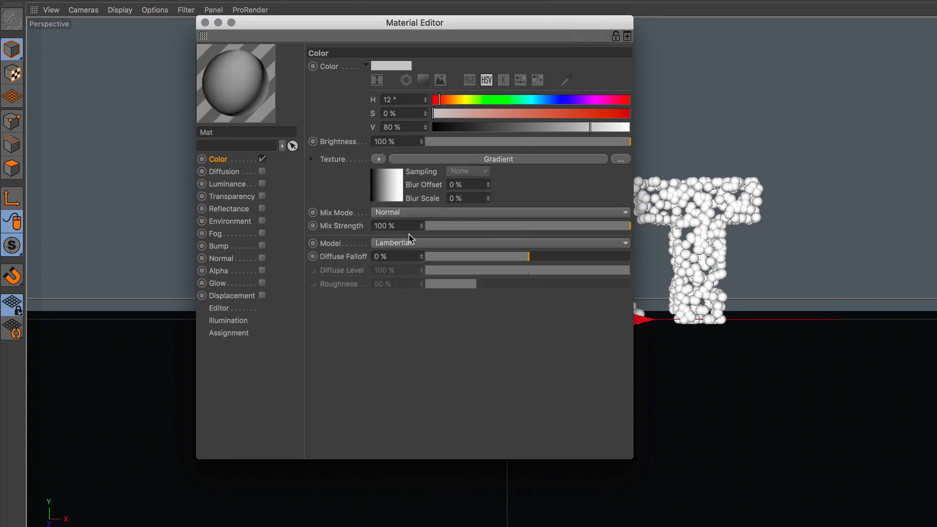
Recolor the gradient's knots so it runs from white at the start to grey at the end
{"action": "left_click", "coordinate": [452, 161]}
{"action": "double_click", "coordinate": [363, 168]}
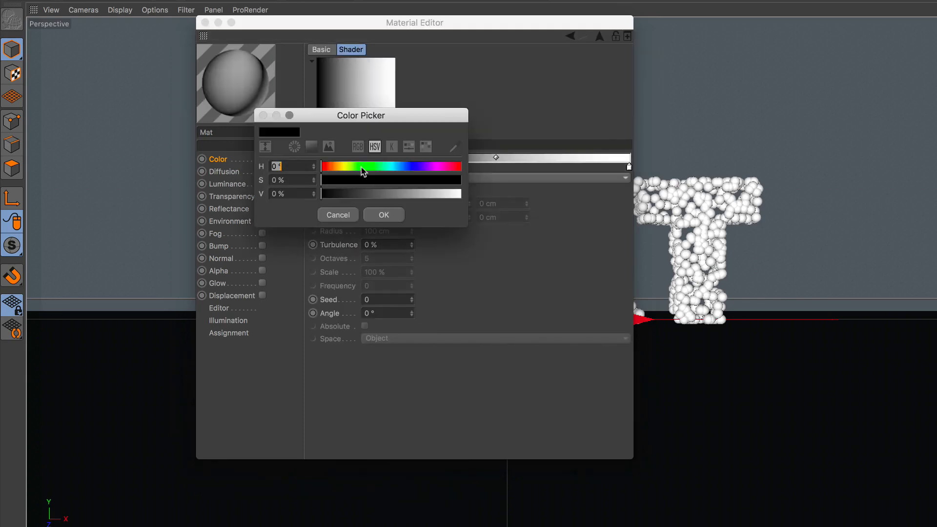
{"action": "left_click_drag", "start_coordinate": [407, 194], "coordinate": [467, 203]}
{"action": "left_click", "coordinate": [384, 215]}
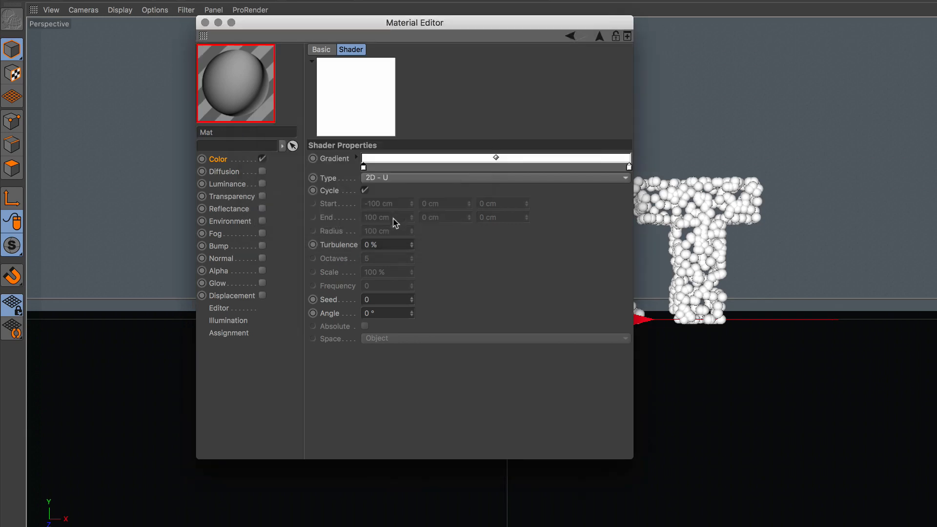
{"action": "double_click", "coordinate": [629, 167]}
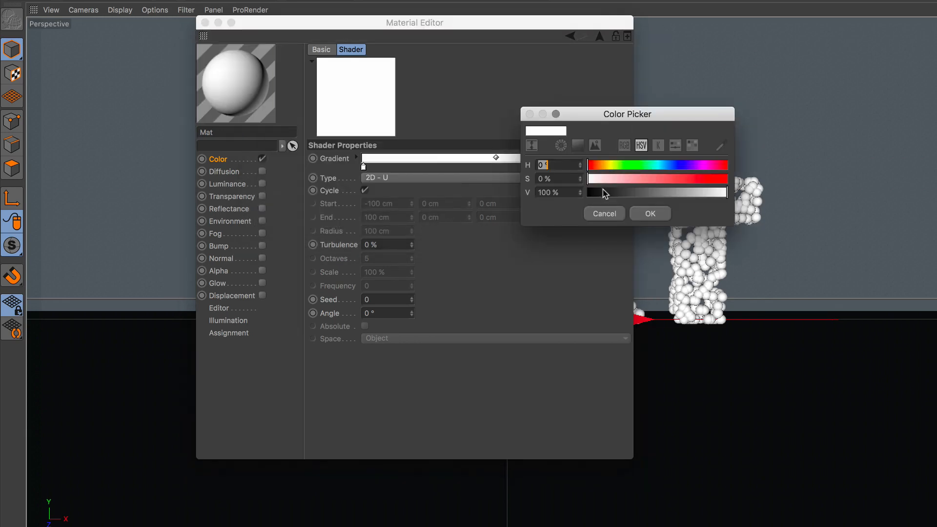
{"action": "left_click", "coordinate": [646, 194]}
{"action": "left_click", "coordinate": [651, 213]}
Set the gradient's type to 2D - Circular and close the material editor
{"action": "left_click", "coordinate": [425, 179]}
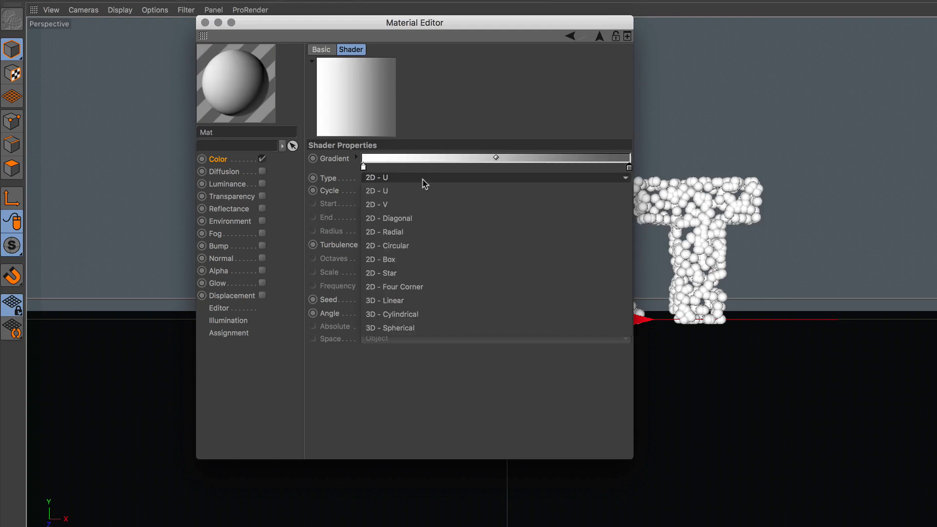
{"action": "left_click", "coordinate": [422, 248]}
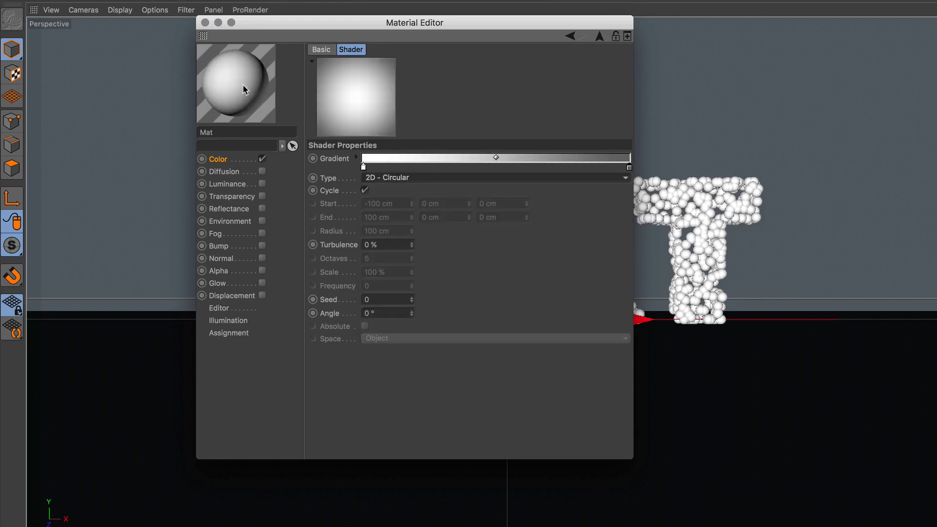
{"action": "left_click", "coordinate": [205, 23]}
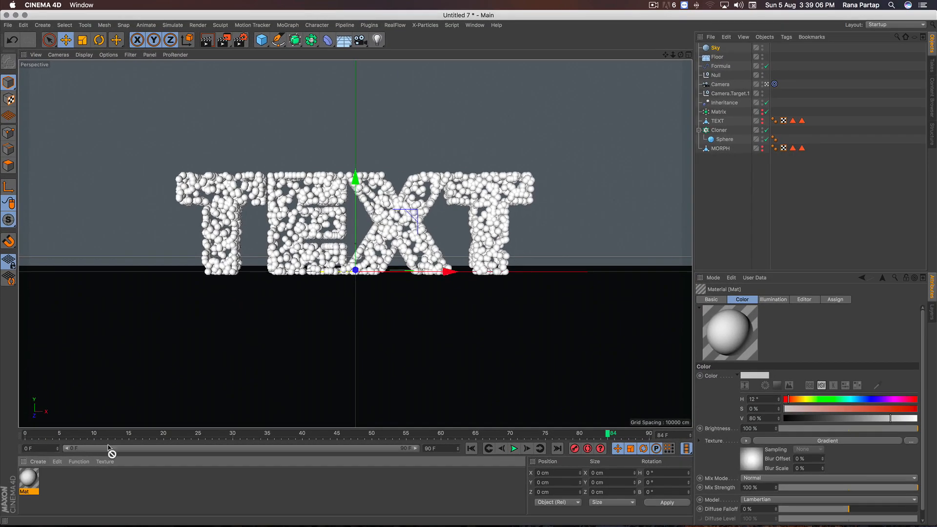
Apply the gradient material to the Sky object and copy its texture tag onto the Floor
{"action": "left_click_drag", "start_coordinate": [108, 449], "coordinate": [718, 49]}
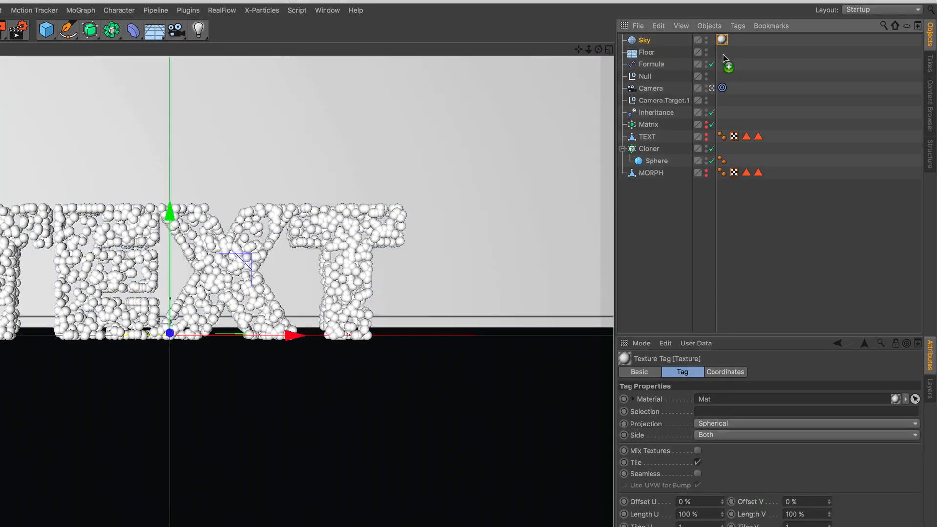
{"action": "left_click_drag", "start_coordinate": [725, 57], "coordinate": [722, 52], "text": "ctrl"}
Add a Compositing tag to the Floor and enable its Compositing Background option
{"action": "left_click", "coordinate": [654, 54]}
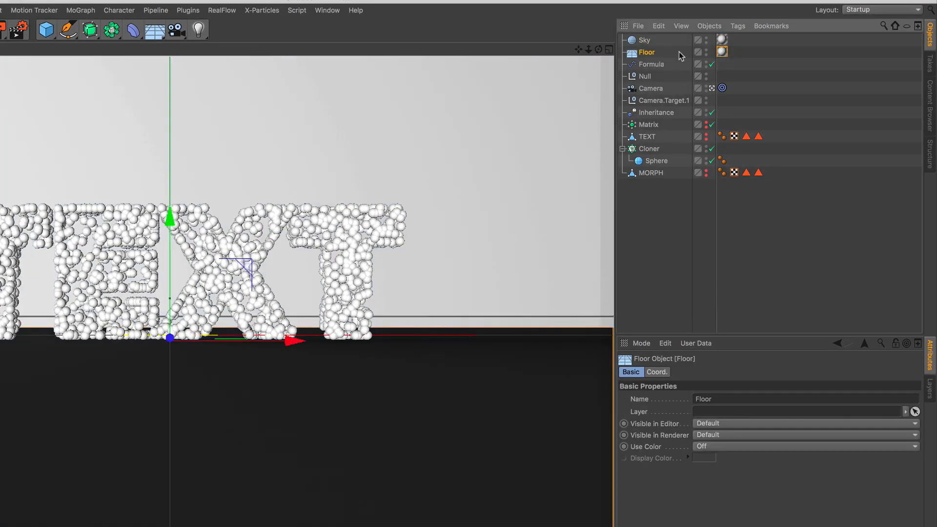
{"action": "left_click", "coordinate": [738, 27]}
{"action": "mouse_move", "coordinate": [766, 44]}
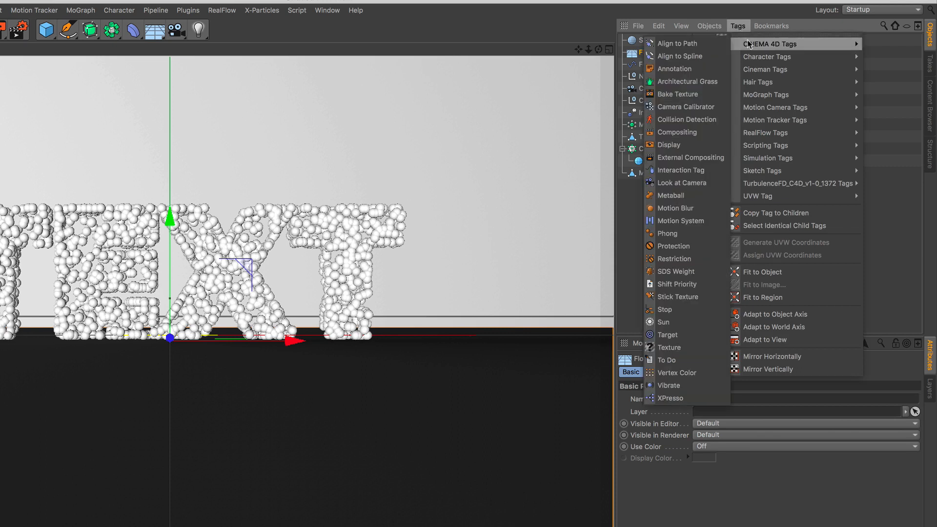
{"action": "left_click", "coordinate": [698, 133]}
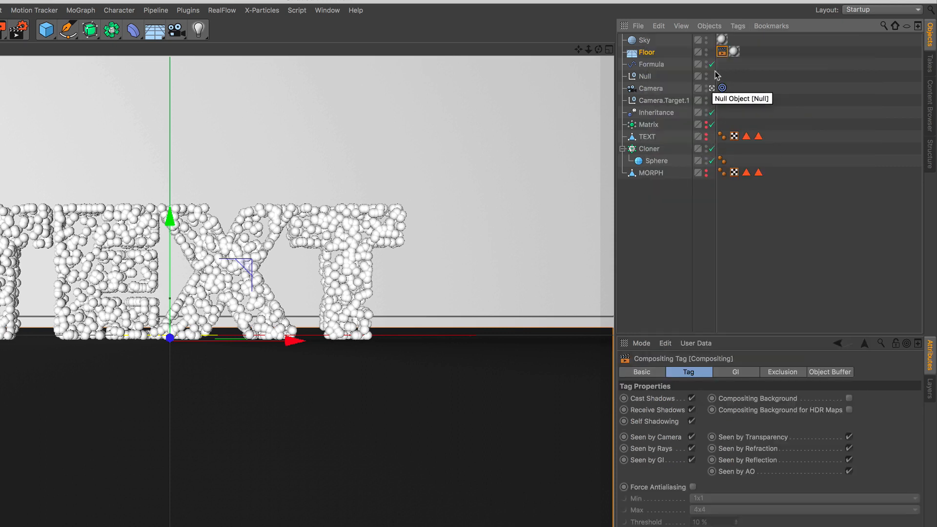
{"action": "left_click", "coordinate": [850, 399]}
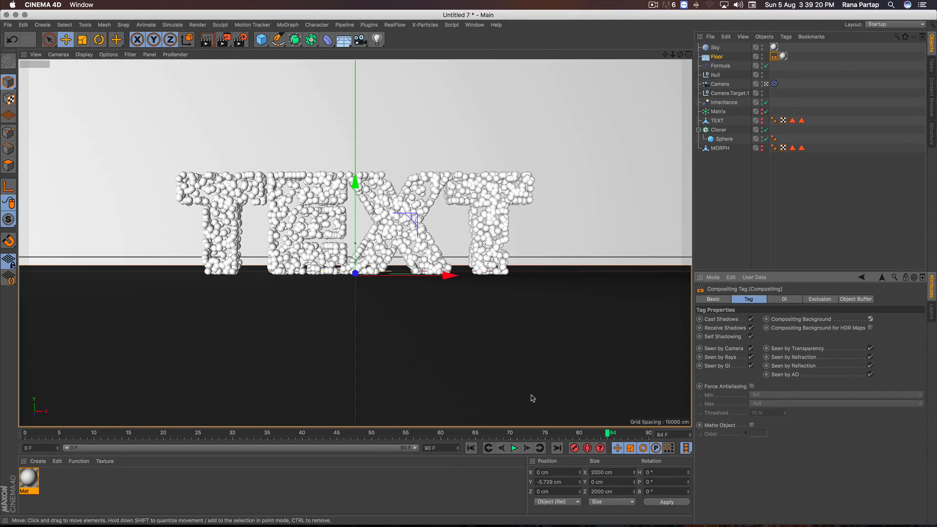
Test-render the view, play the animation on to frame 89 and render the view there
{"action": "left_click", "coordinate": [207, 39]}
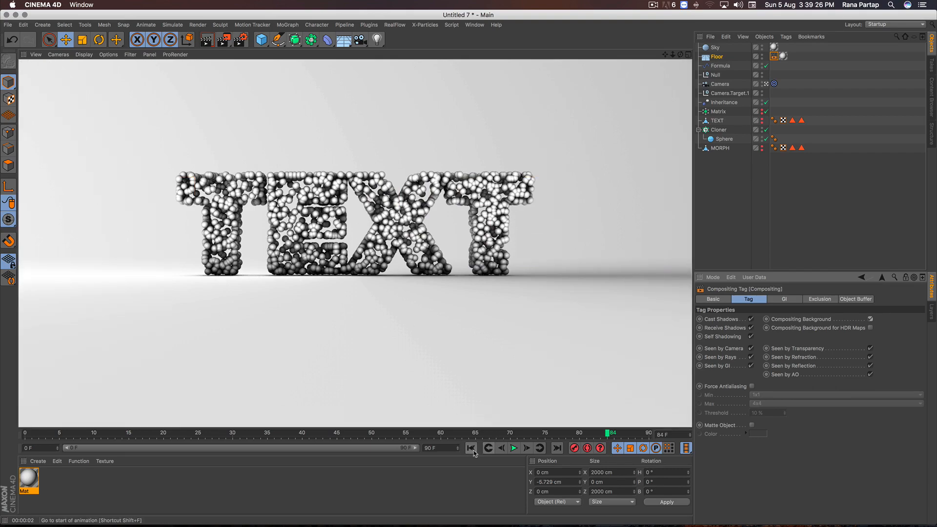
{"action": "left_click", "coordinate": [514, 450]}
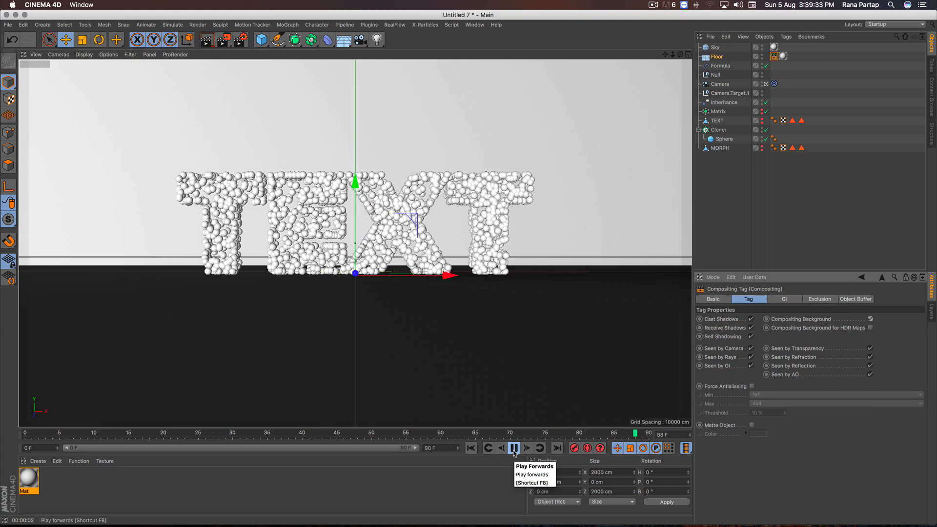
{"action": "left_click", "coordinate": [514, 452]}
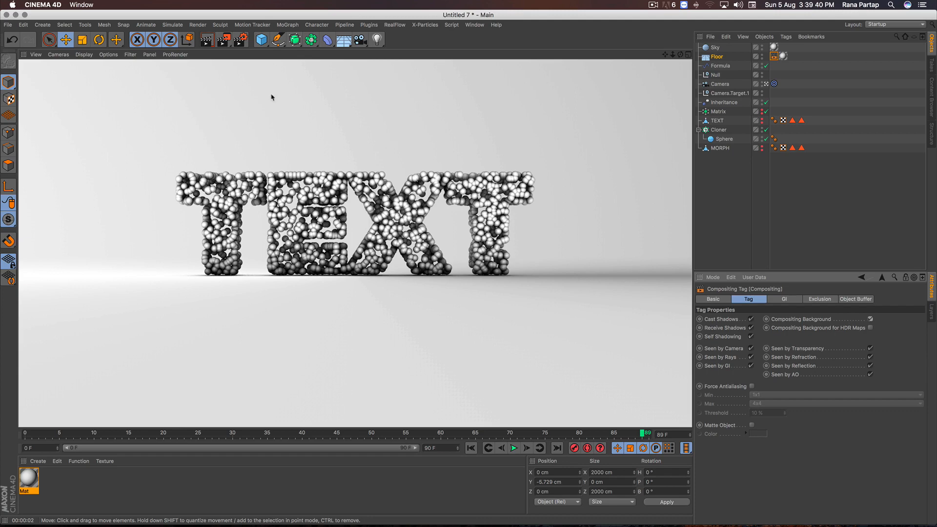
Set the output frame range to All Frames in the render settings
{"action": "left_click", "coordinate": [242, 43]}
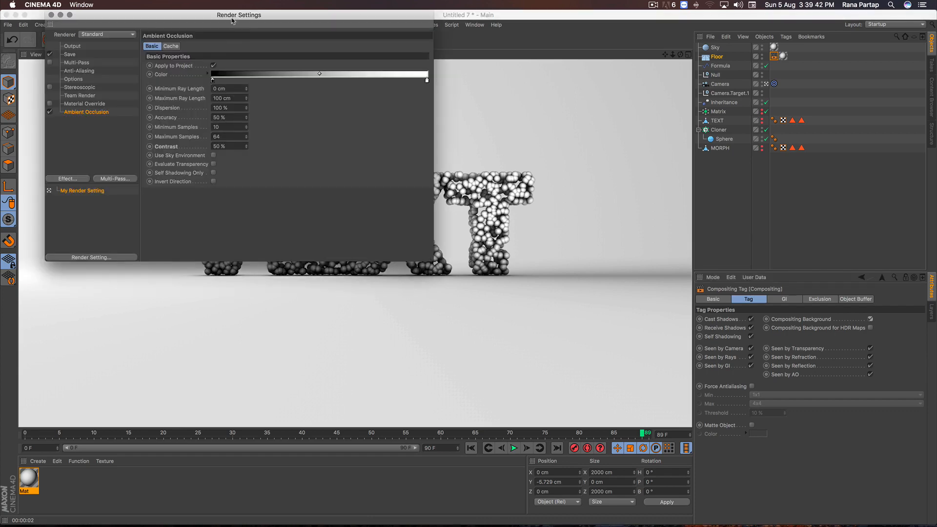
{"action": "left_click_drag", "start_coordinate": [233, 21], "coordinate": [367, 138]}
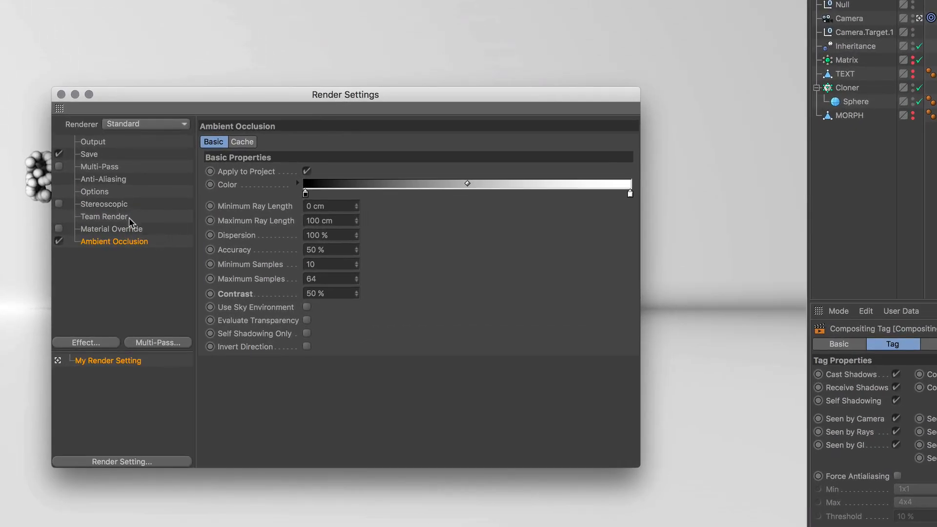
{"action": "left_click", "coordinate": [98, 145]}
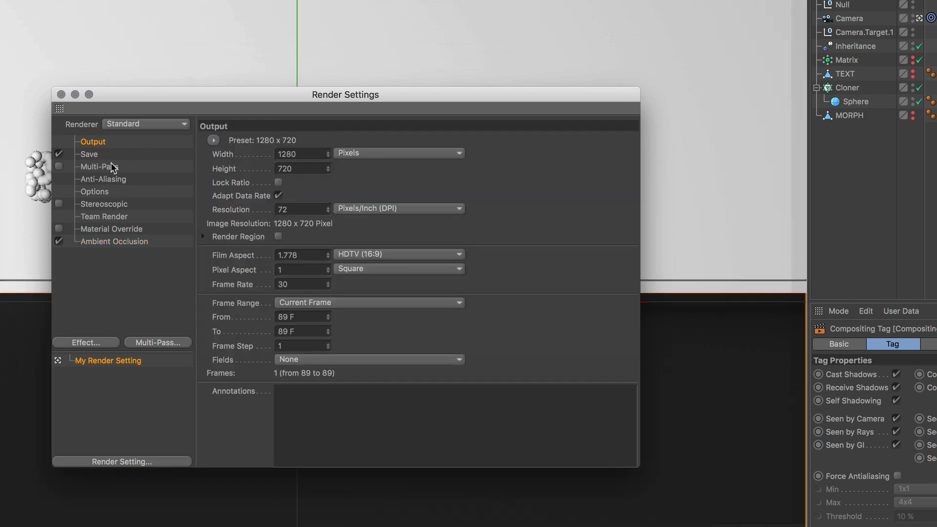
{"action": "left_click", "coordinate": [89, 155]}
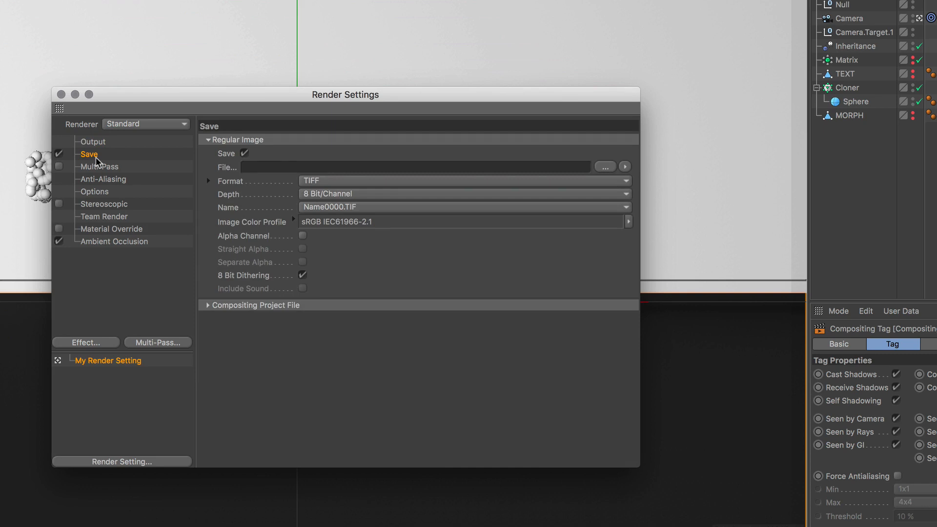
{"action": "left_click", "coordinate": [97, 145]}
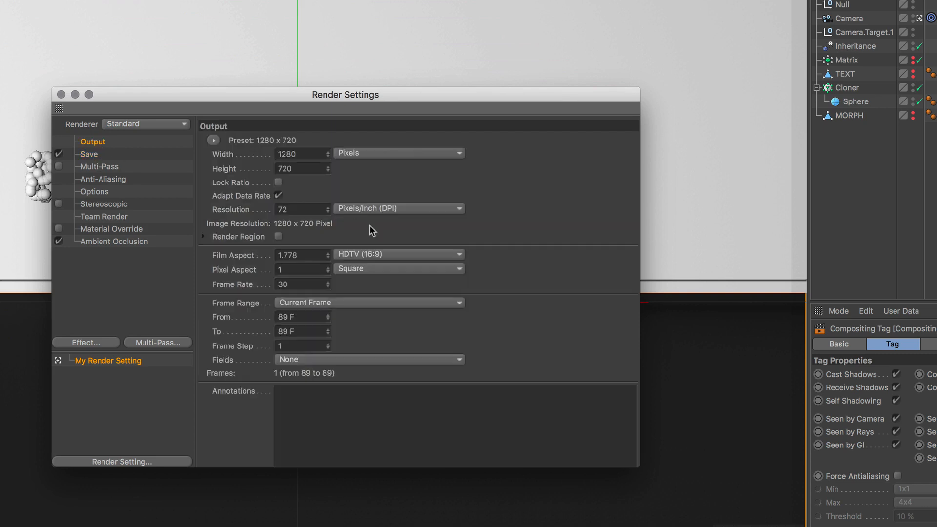
{"action": "left_click", "coordinate": [367, 308]}
{"action": "left_click", "coordinate": [364, 345]}
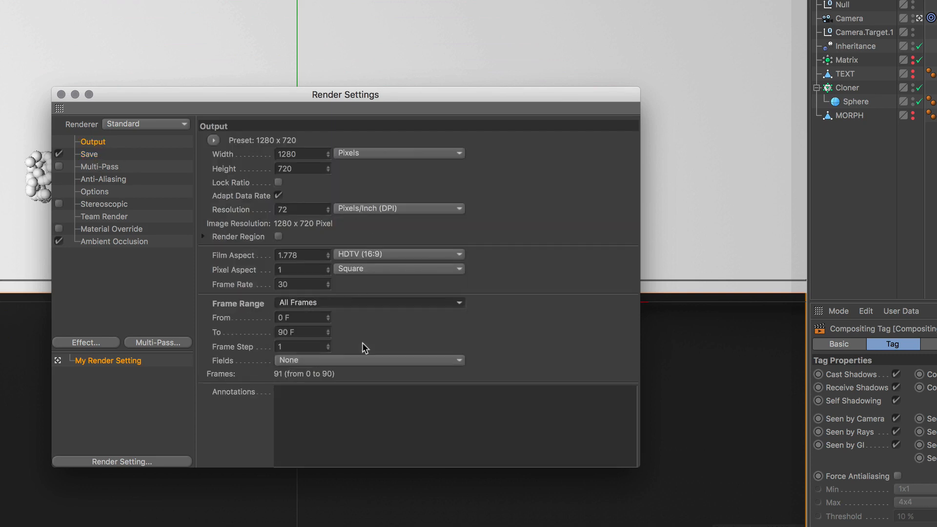
Set the render's save format to MP4 and its output file to MORPH on the Desktop
{"action": "left_click", "coordinate": [98, 156]}
{"action": "left_click", "coordinate": [361, 183]}
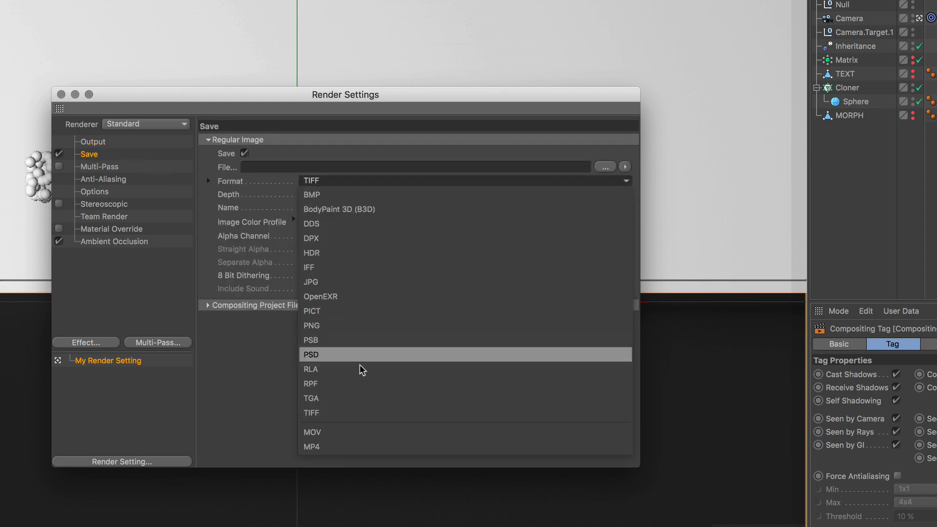
{"action": "left_click", "coordinate": [358, 447]}
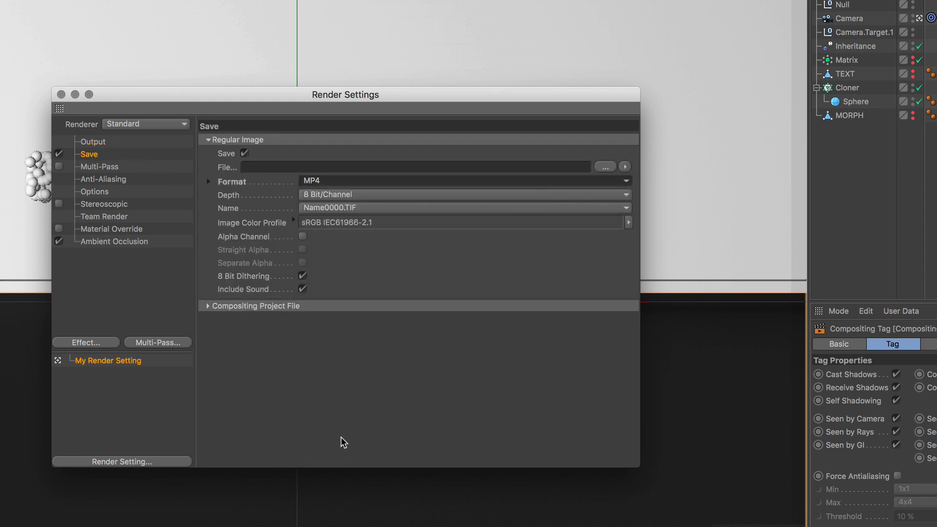
{"action": "left_click", "coordinate": [602, 168]}
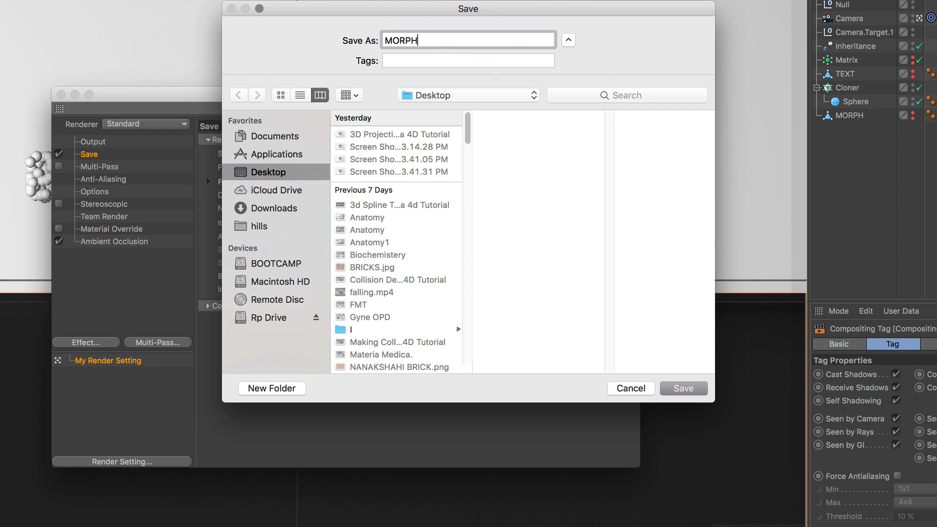
{"action": "left_click", "coordinate": [681, 389]}
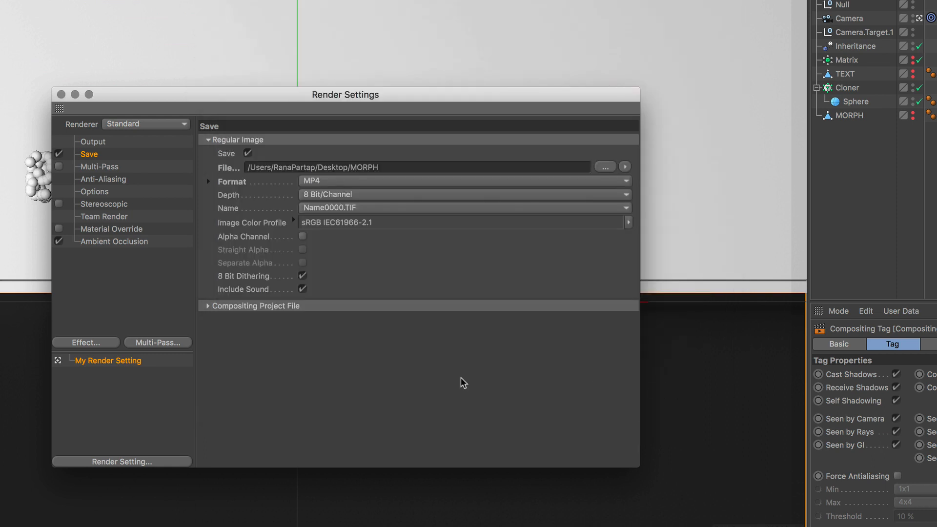
Close the render settings and start rendering the full animation to the Picture Viewer
{"action": "left_click", "coordinate": [60, 95]}
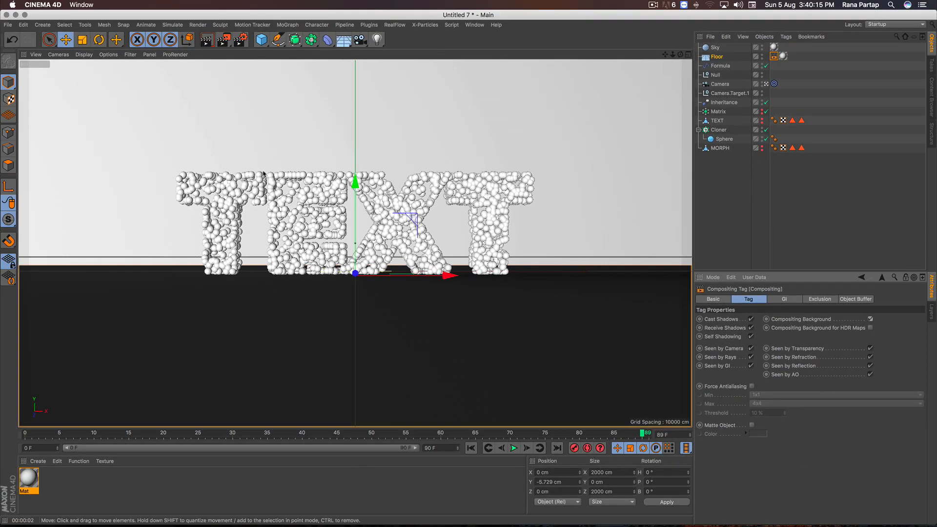
{"action": "key", "text": "shift+r"}
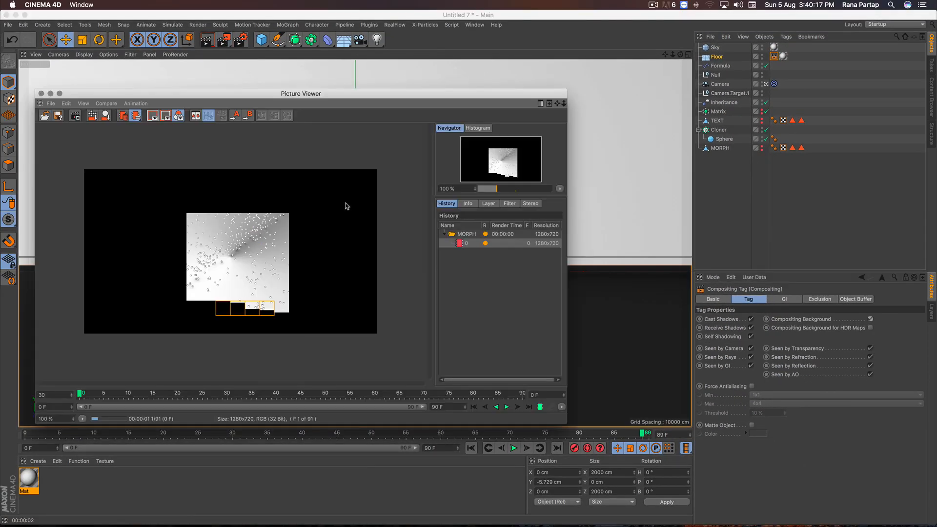